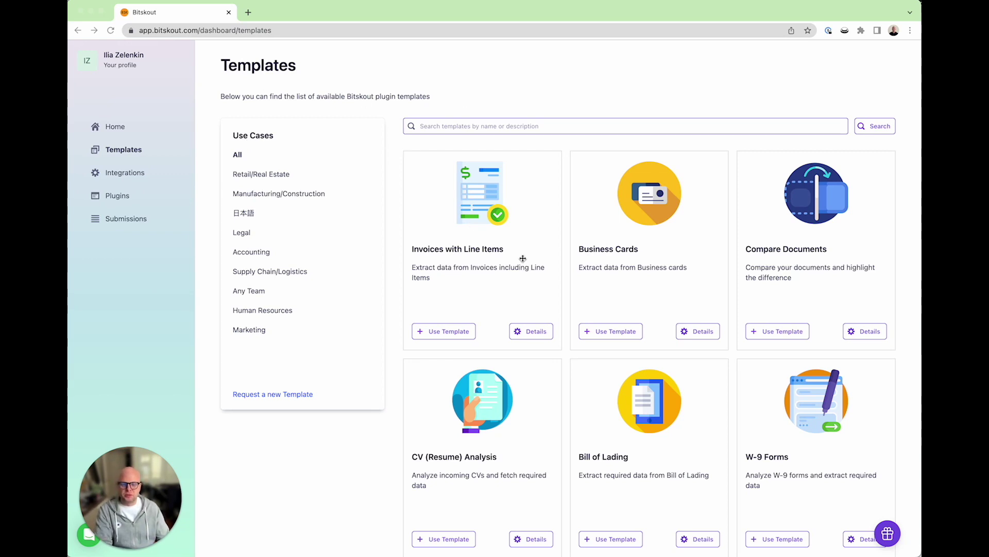
Open the details of the Invoices with Line Items template in Bitskout.
click(465, 259)
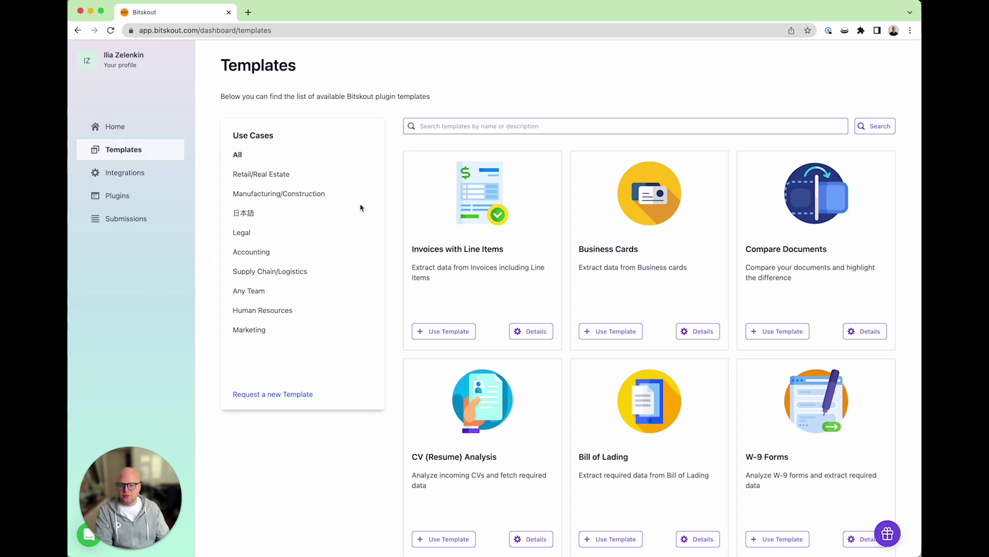
click(530, 335)
scroll(452, 204, down, 5)
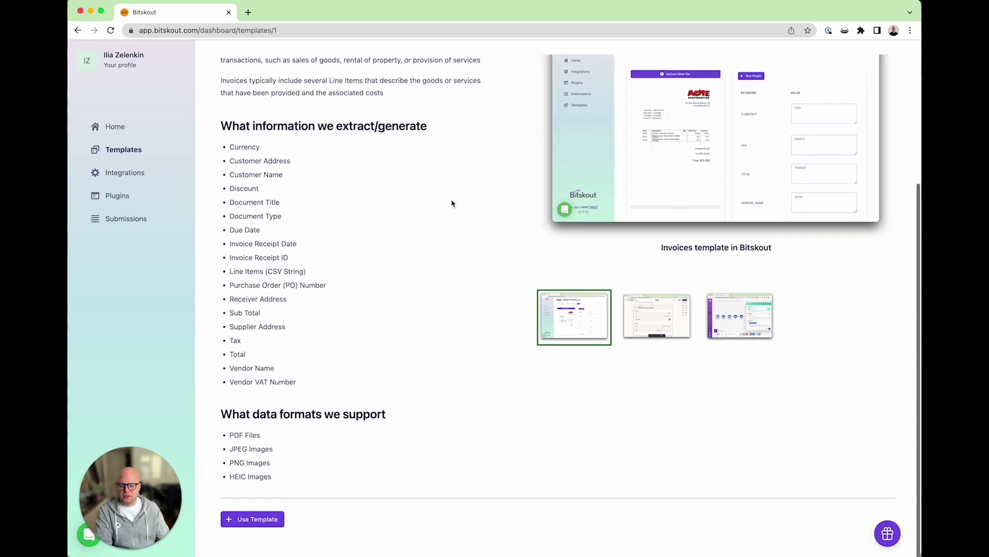
scroll(452, 198, up, 5)
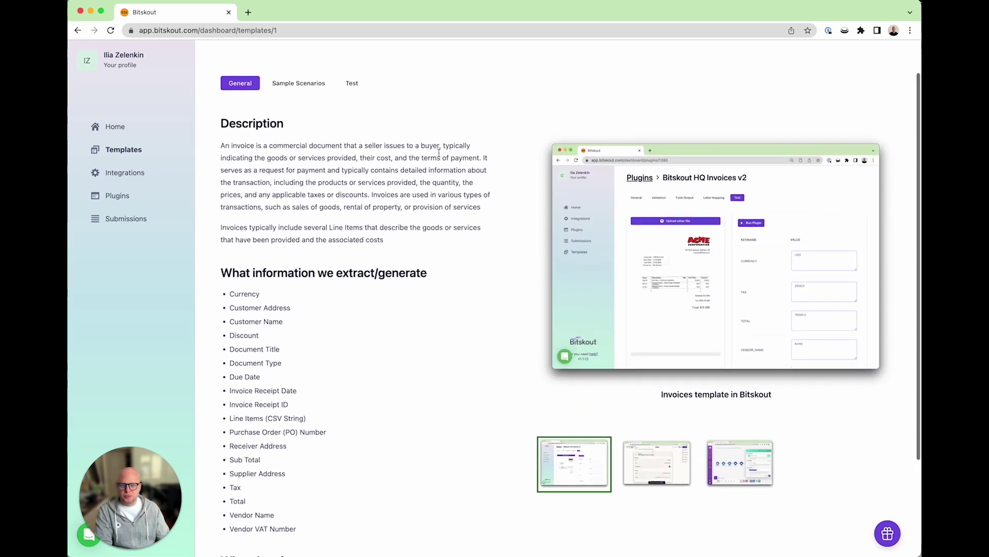
scroll(439, 153, up, 1)
View the template's sample scenarios and open the Dropbox-to-Asana scenario in Zapier.
click(356, 109)
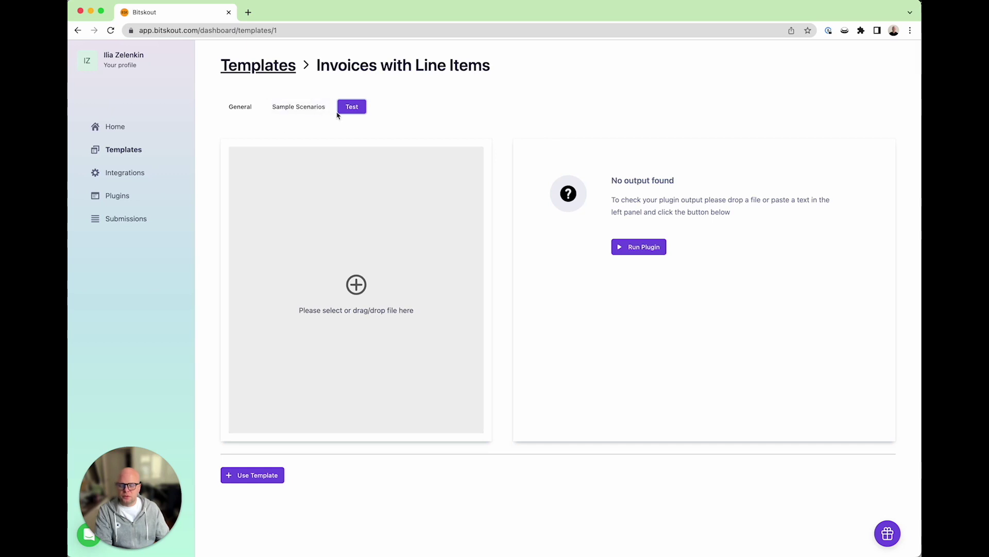
click(307, 115)
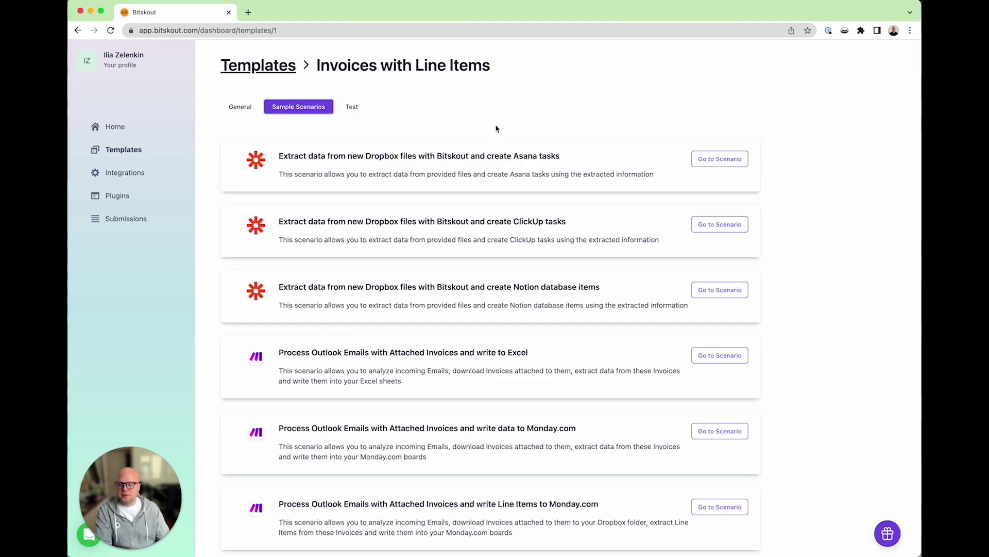
scroll(413, 124, down, 2)
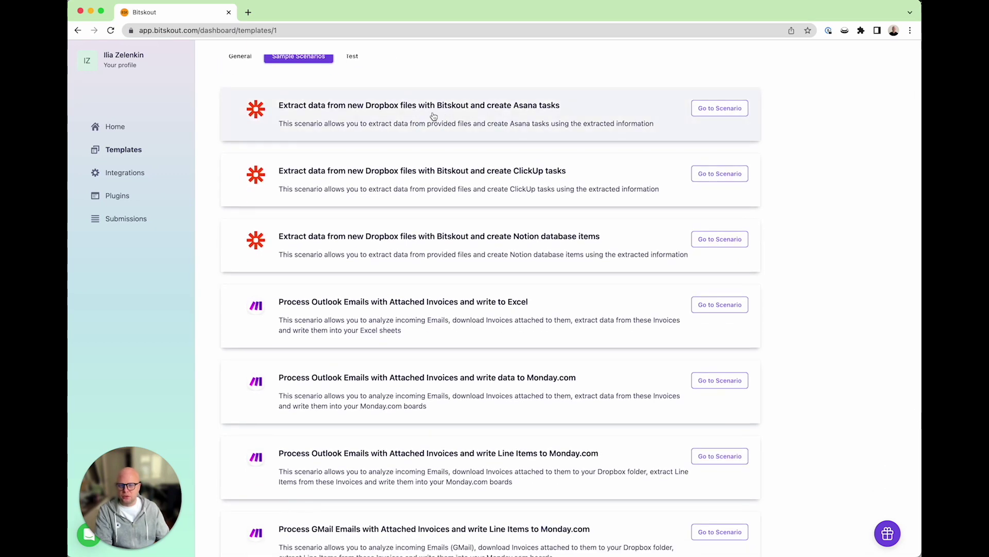
scroll(541, 228, down, 3)
scroll(379, 195, up, 5)
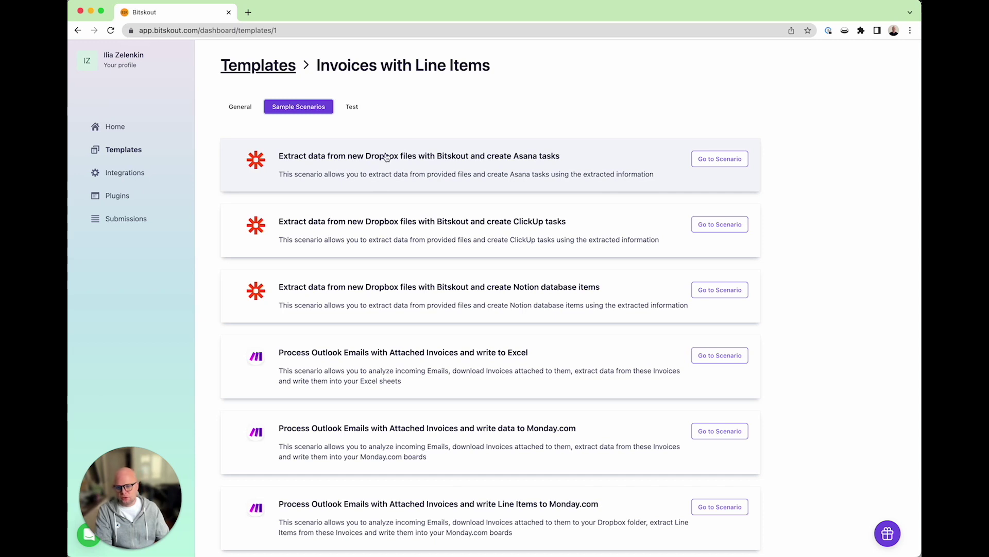
click(740, 165)
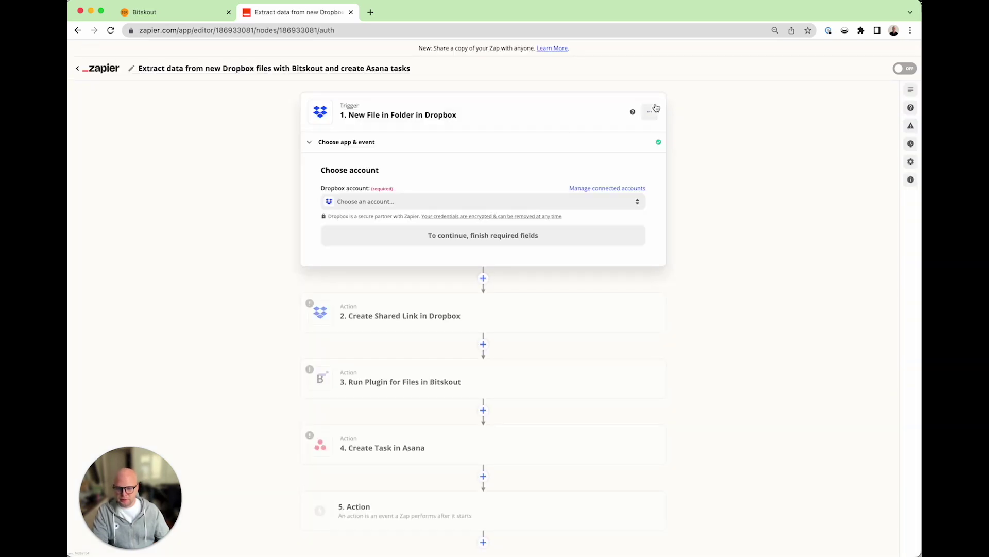
Change the trigger app from Dropbox to Gmail with the New Attachment event.
click(630, 174)
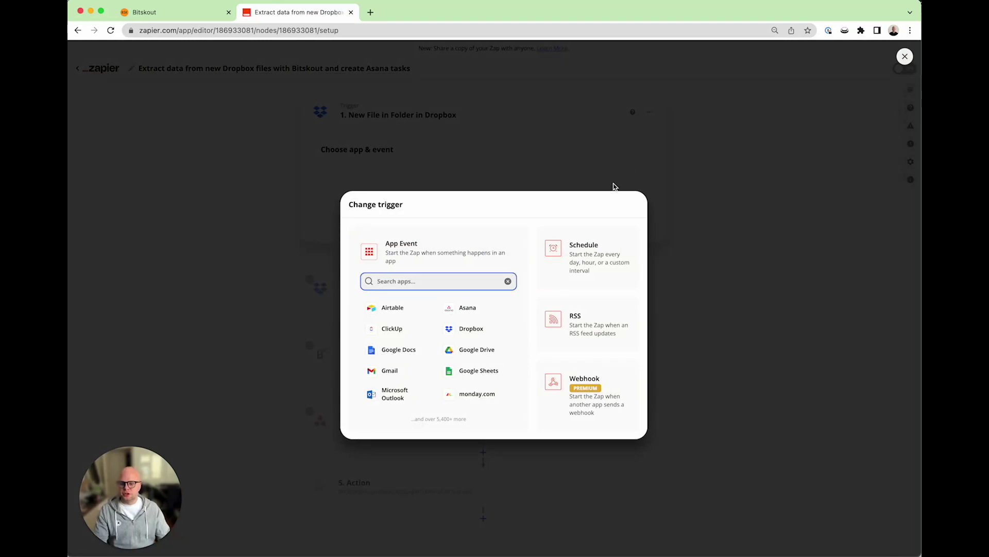
text(Gmail)
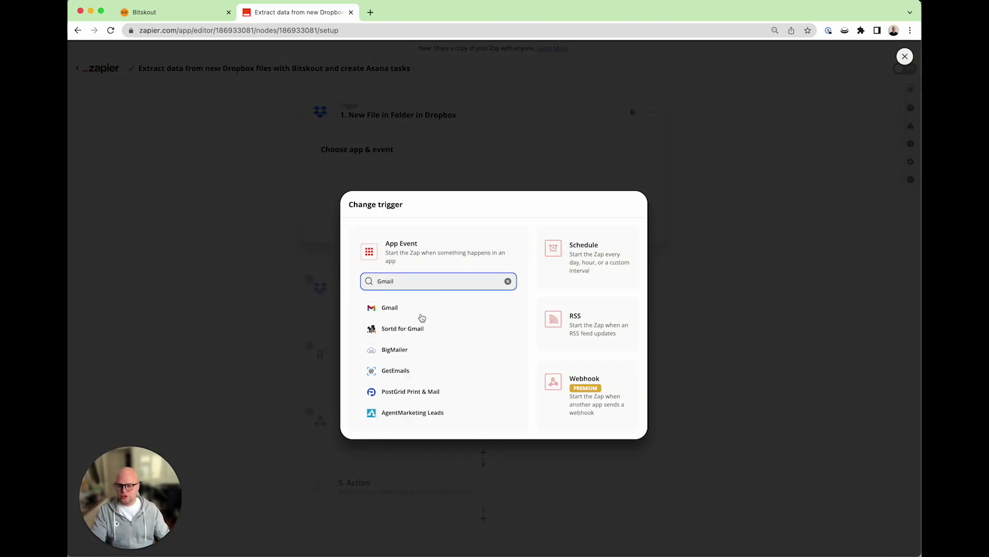
click(424, 313)
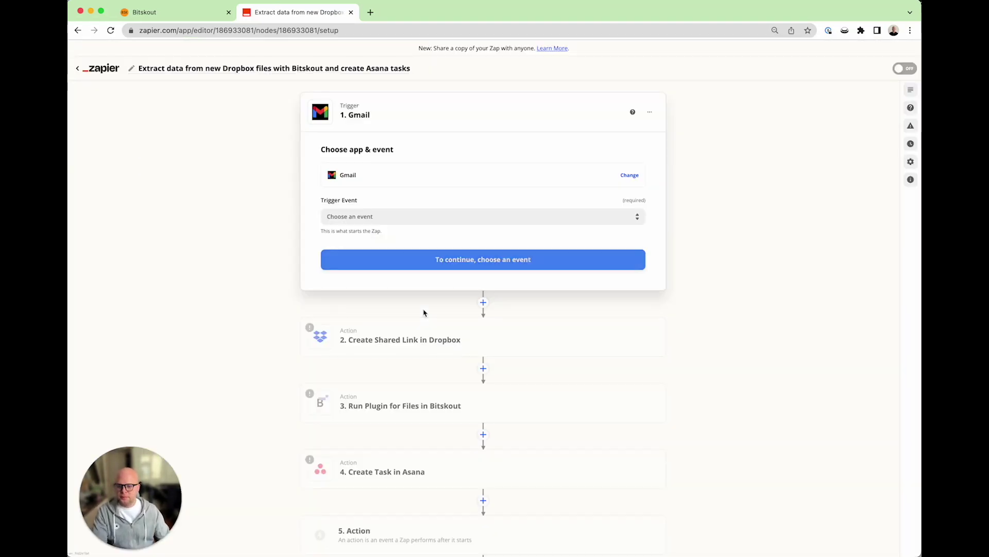
click(618, 216)
scroll(553, 273, down, 1)
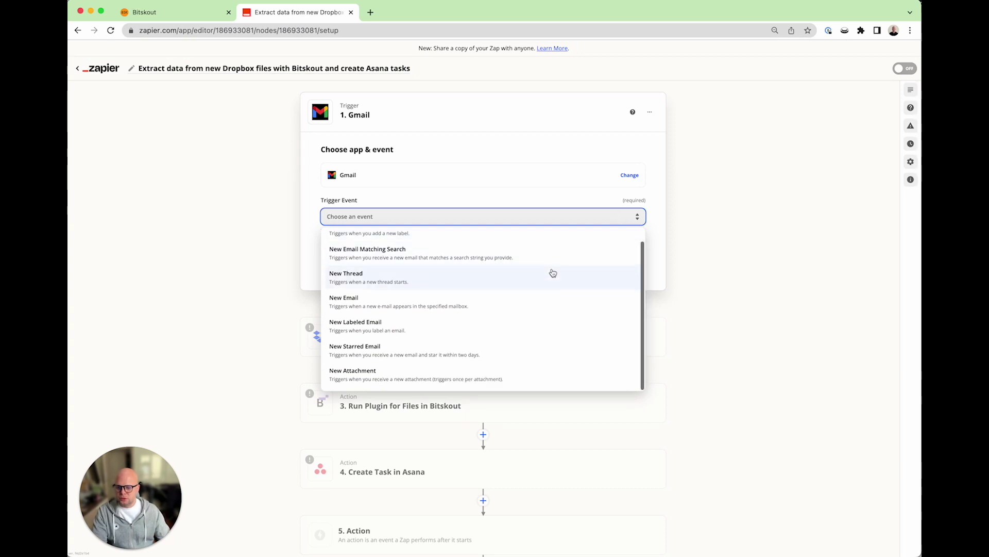
click(570, 376)
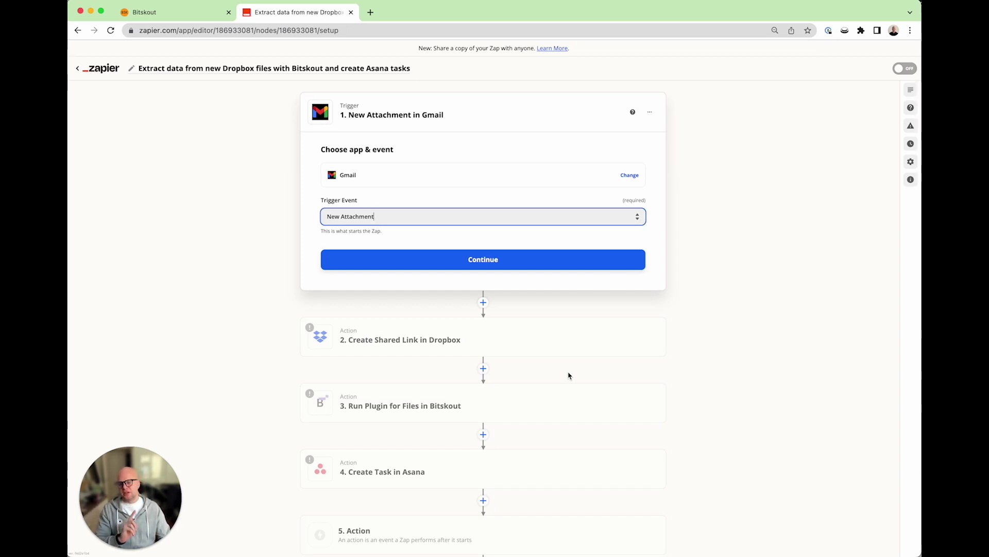
click(487, 262)
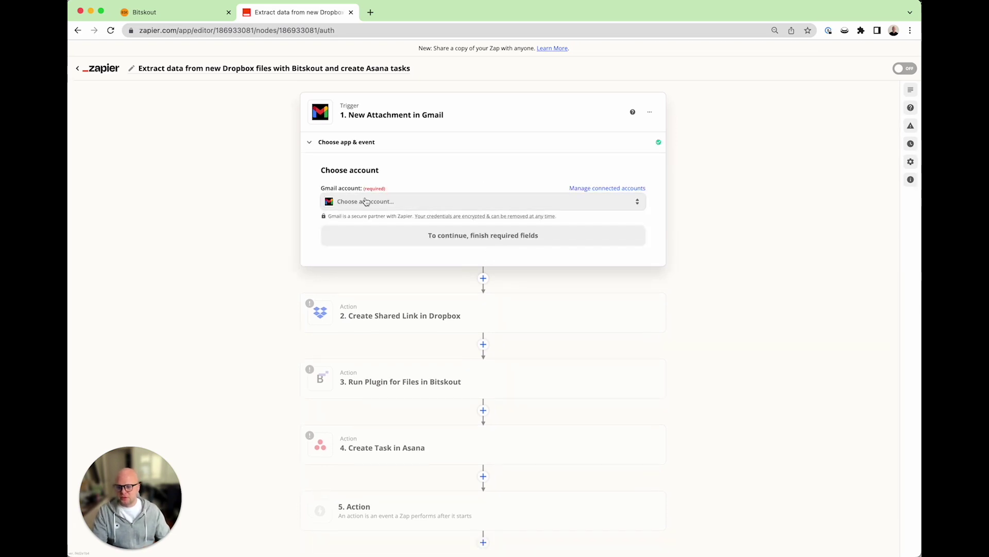
Connect the existing Gmail account and set the Search String to 'subject: [TEST]'.
click(510, 204)
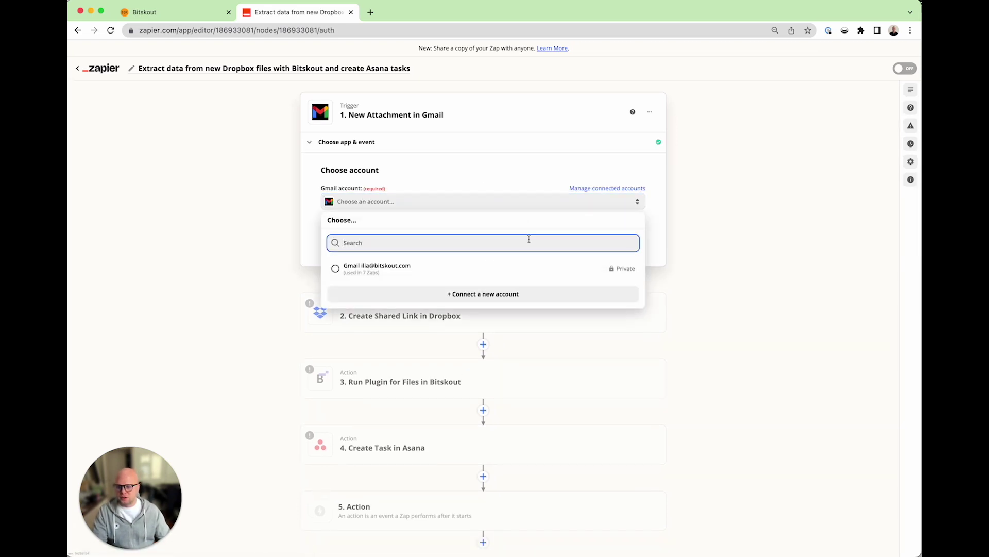
click(469, 269)
click(515, 240)
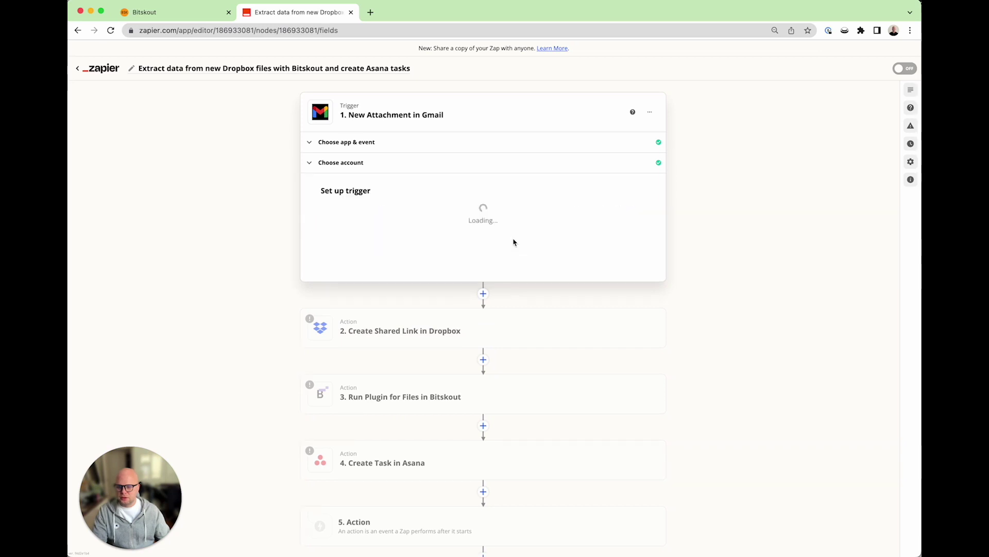
scroll(718, 292, down, 1)
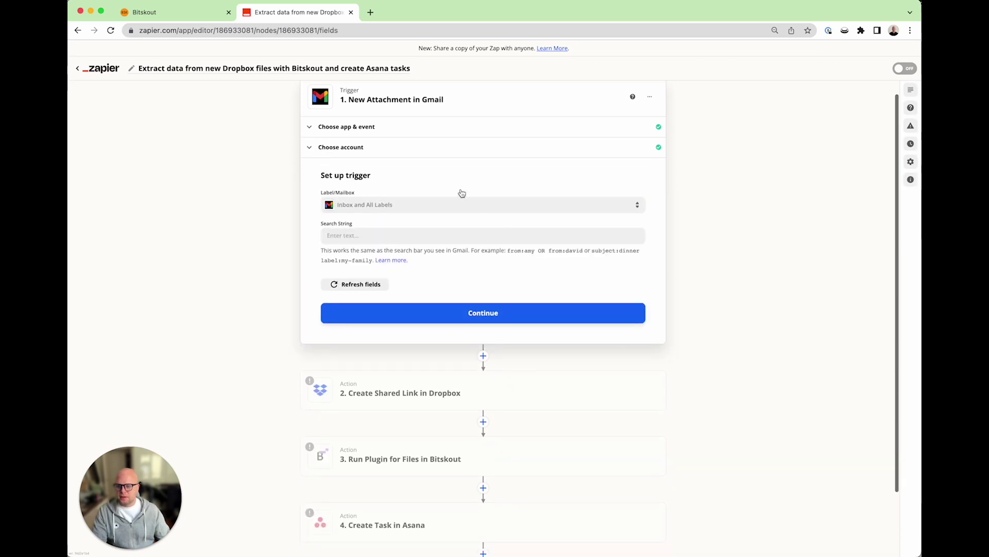
click(598, 238)
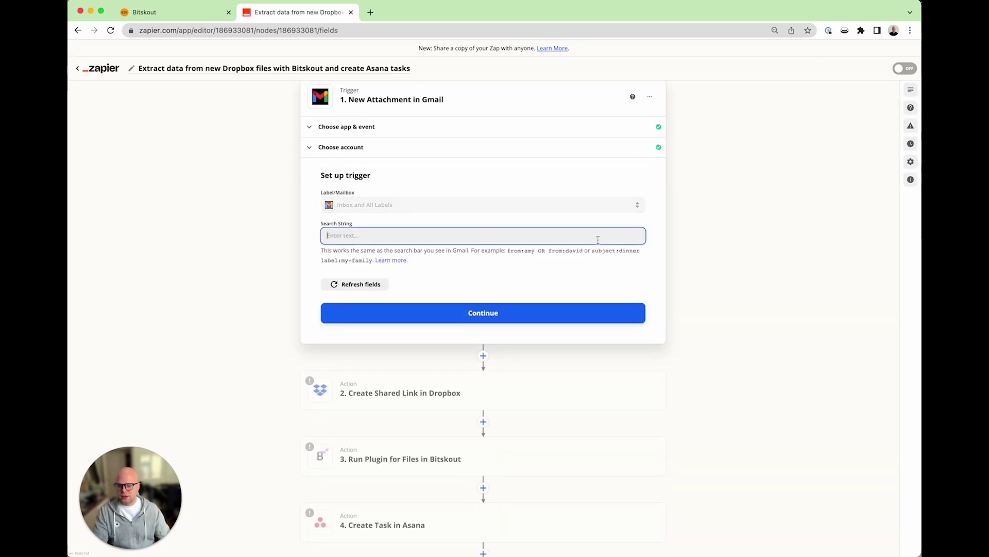
text(subject: [)
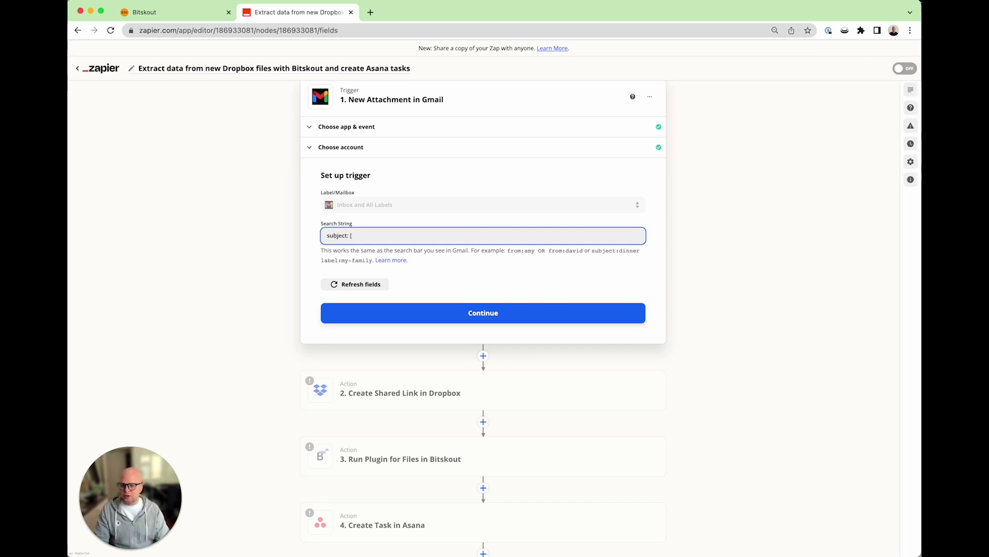
text(])
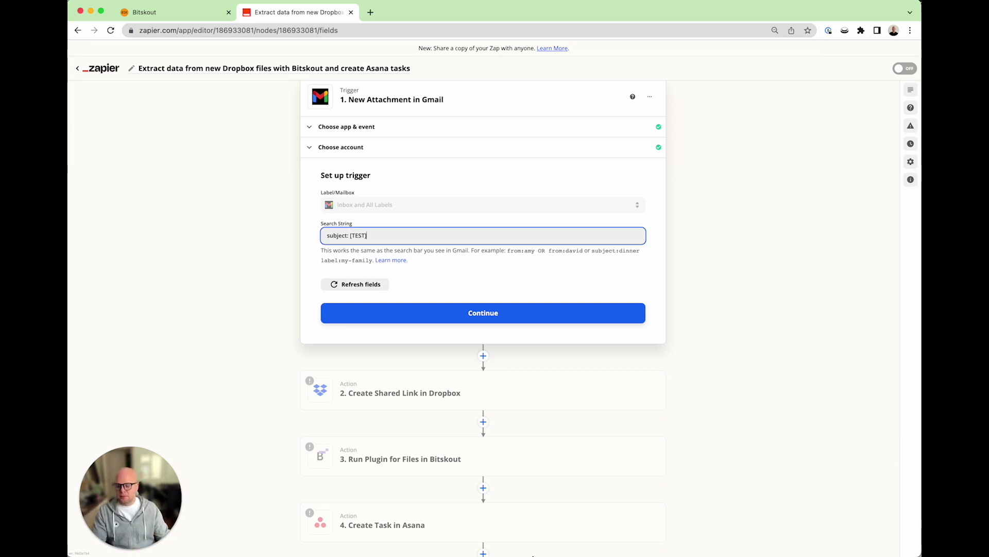
key(super+Tab)
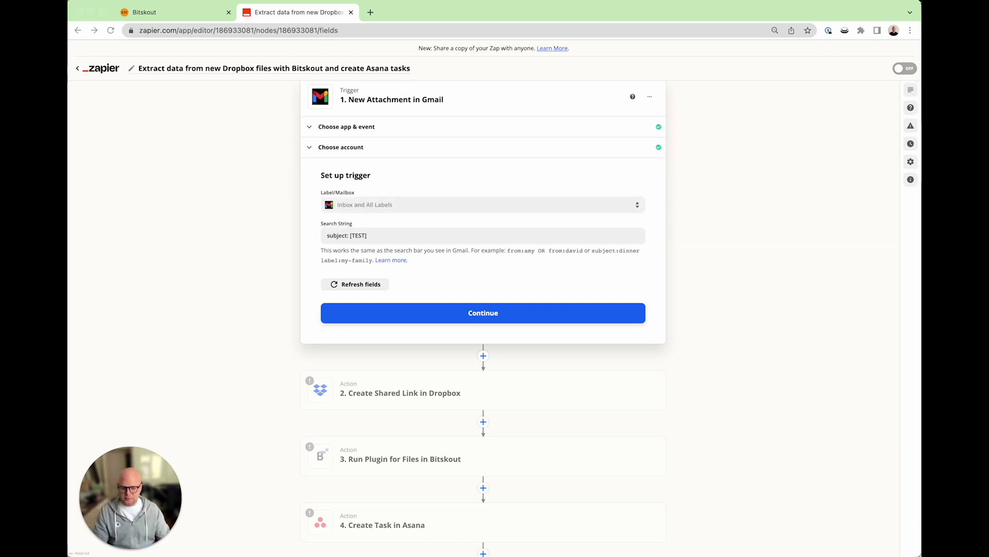
Confirm in Outlook that the test email's subject carries the [Test] tag, then return to Zapier.
drag(381, 134, 457, 77)
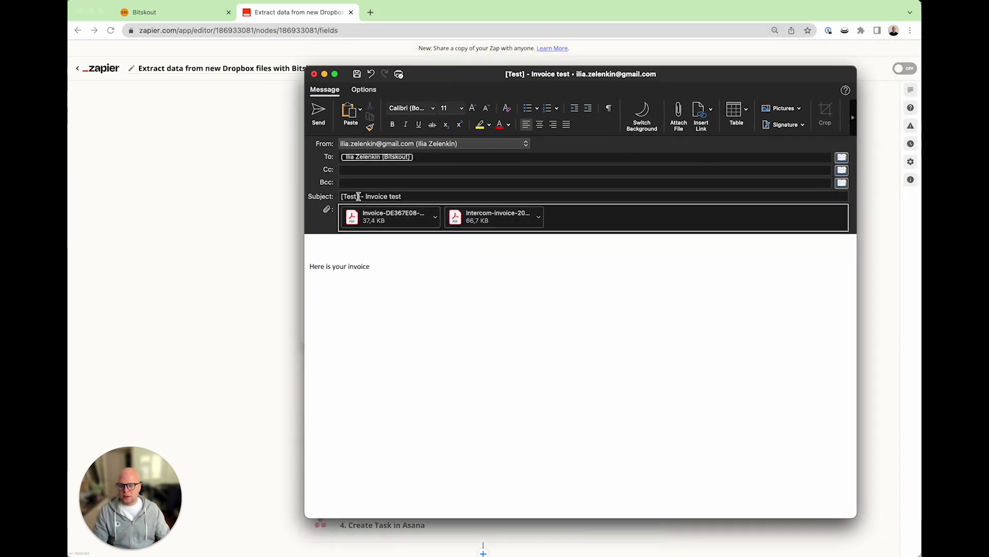
drag(358, 196, 341, 196)
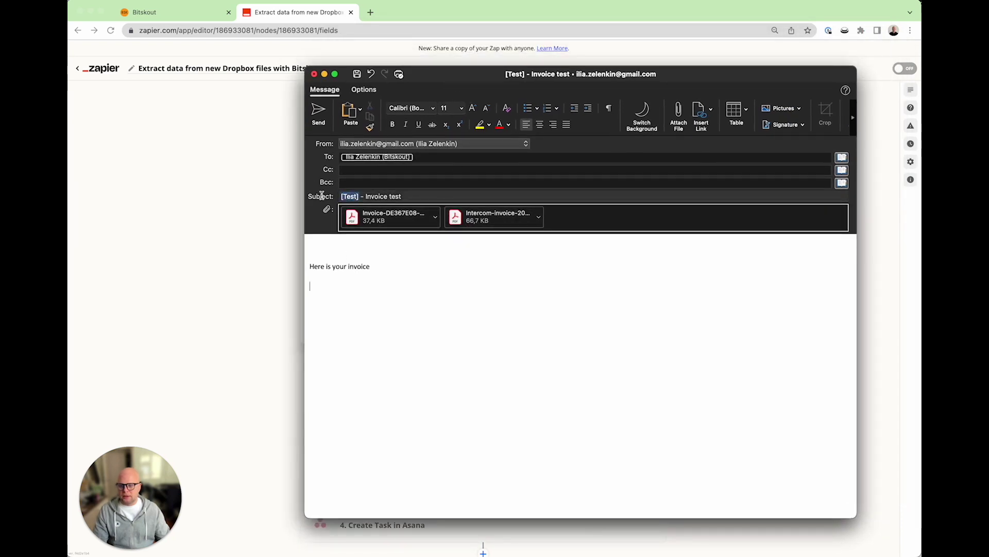
click(260, 144)
click(384, 237)
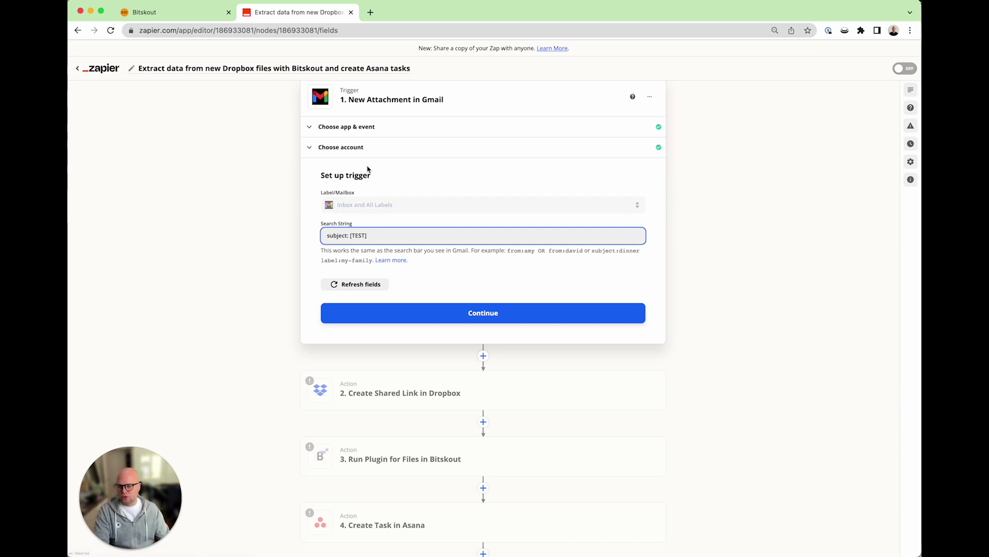
Confirm the Gmail app, event, account and subject filter in the trigger setup.
click(340, 135)
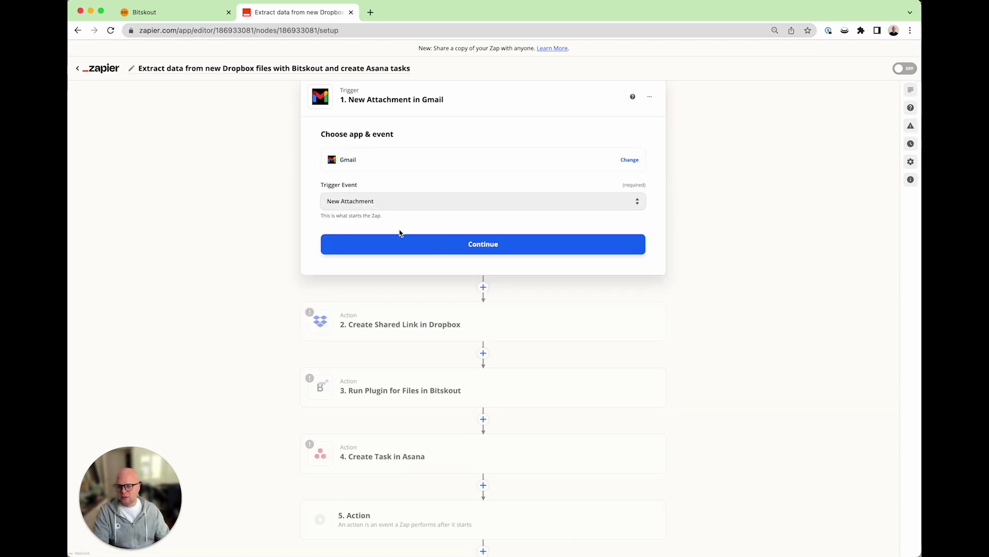
click(441, 253)
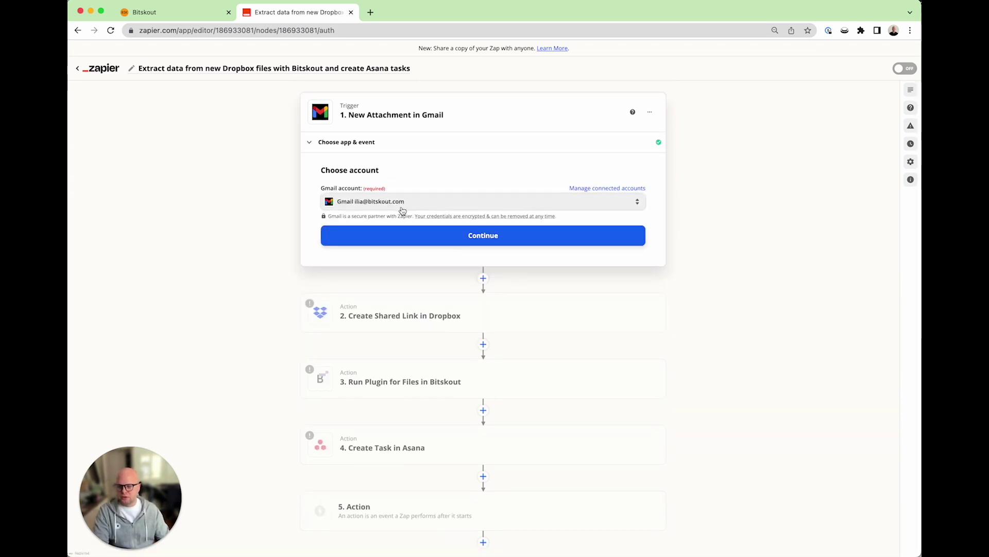
click(439, 242)
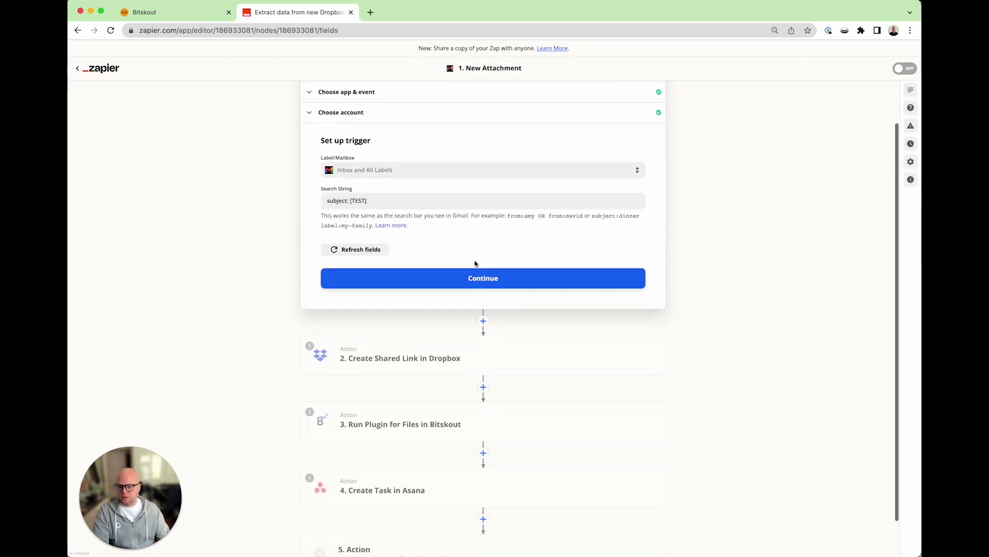
click(485, 274)
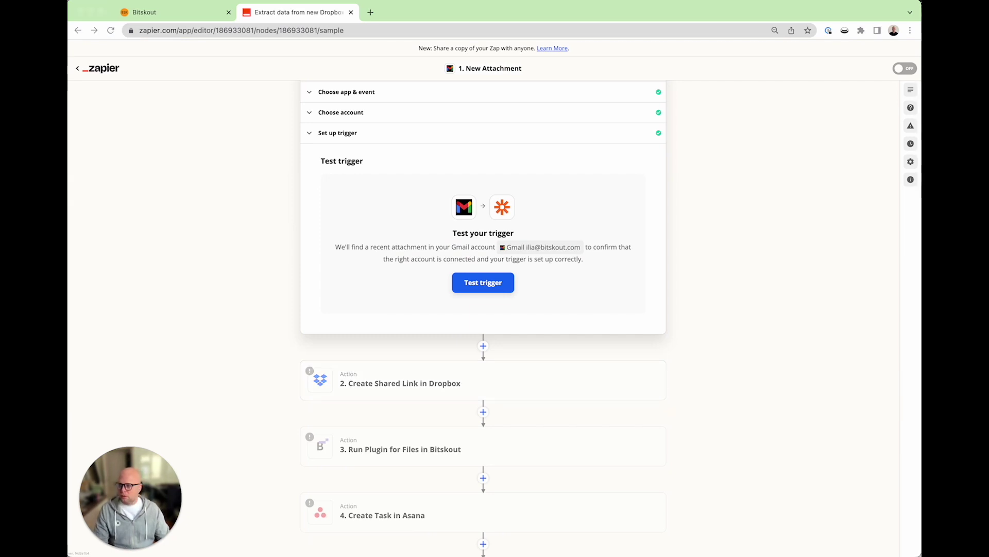
Send the test email with two invoice PDFs from Outlook.
key(super+Tab)
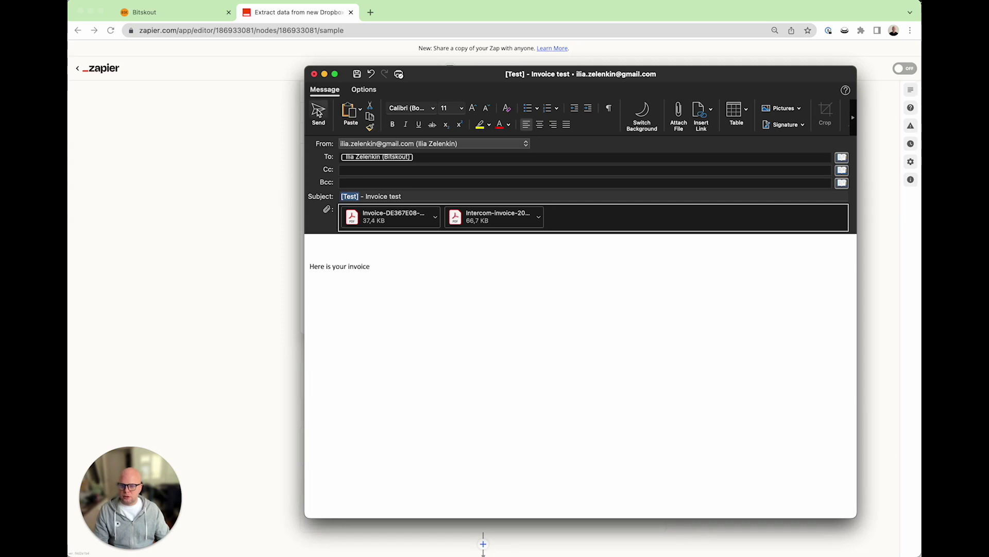
click(320, 114)
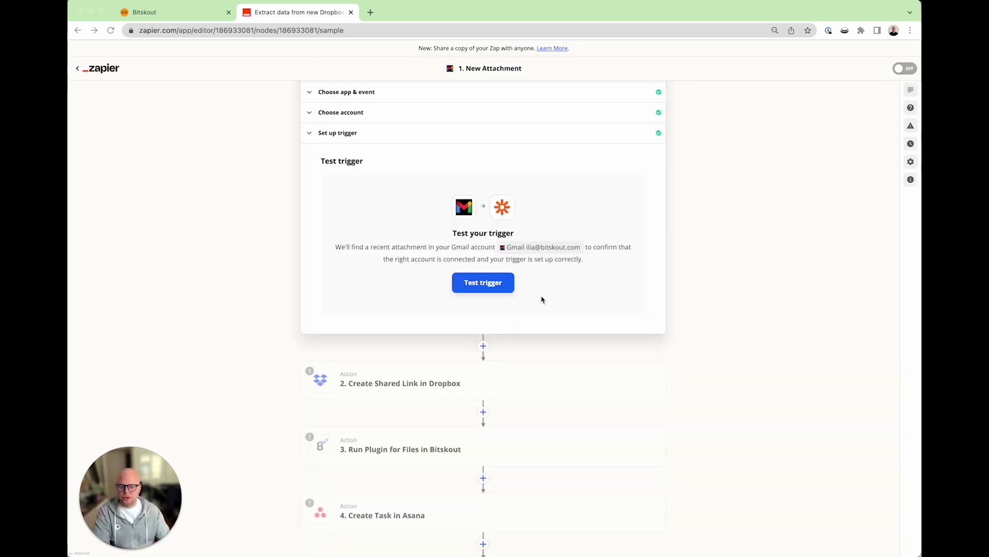
scroll(541, 300, down, 1)
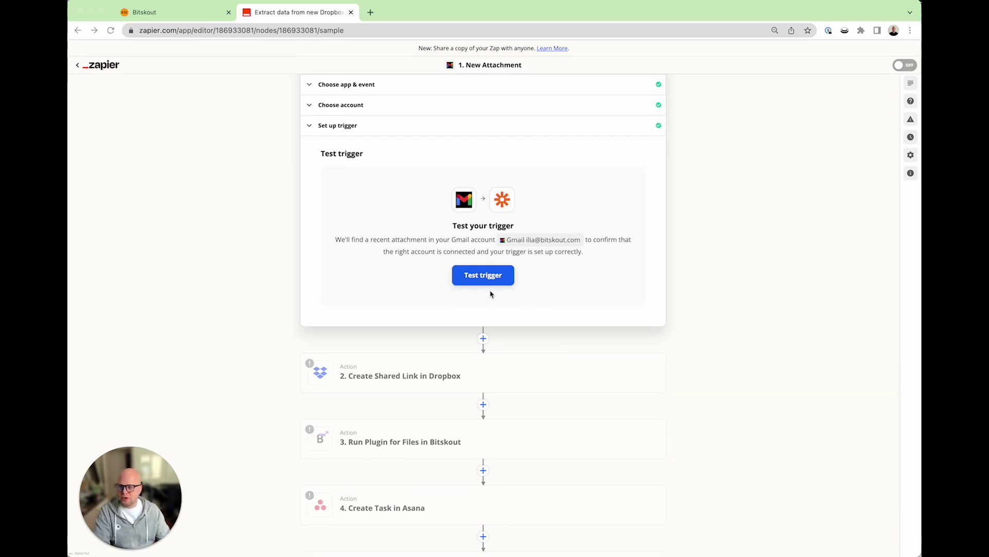
click(502, 278)
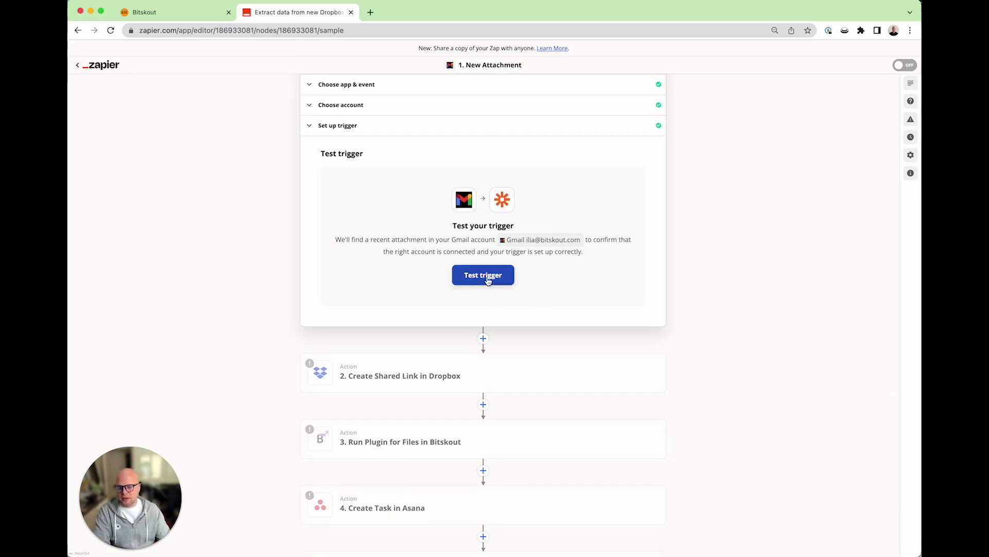
Test the trigger, find the attachment from the '[Test] - Invoice test' email, and continue.
click(486, 280)
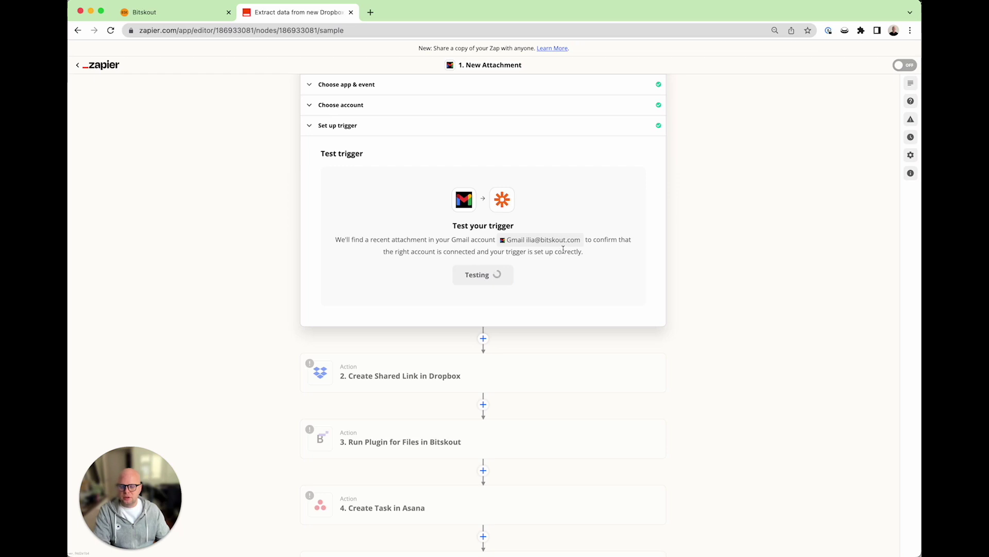
scroll(511, 299, down, 10)
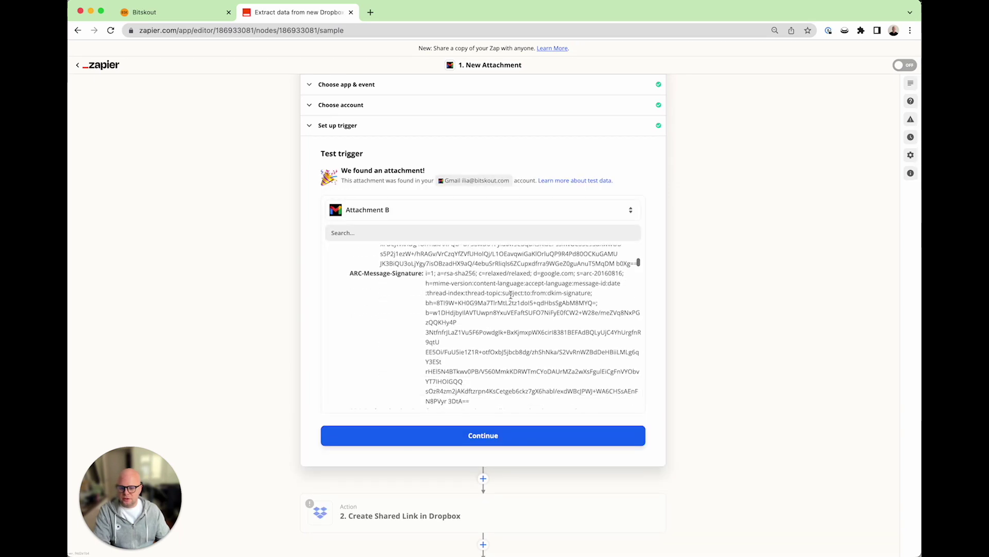
scroll(511, 295, down, 15)
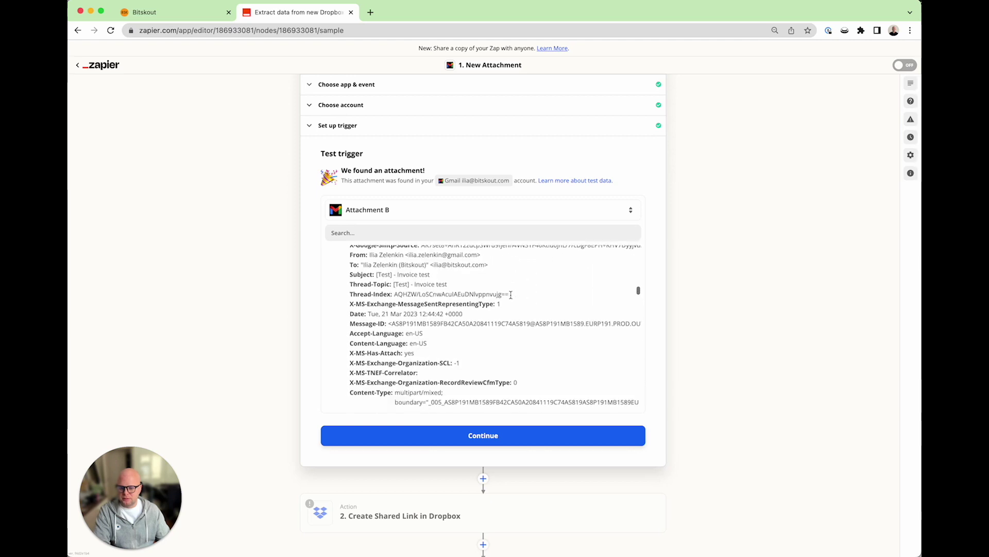
scroll(511, 295, down, 15)
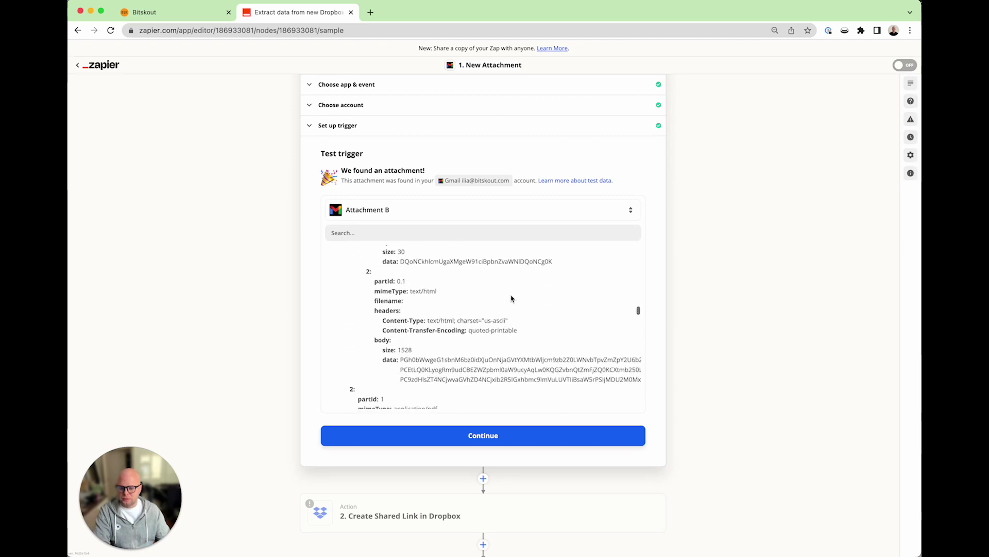
scroll(511, 298, down, 5)
click(526, 437)
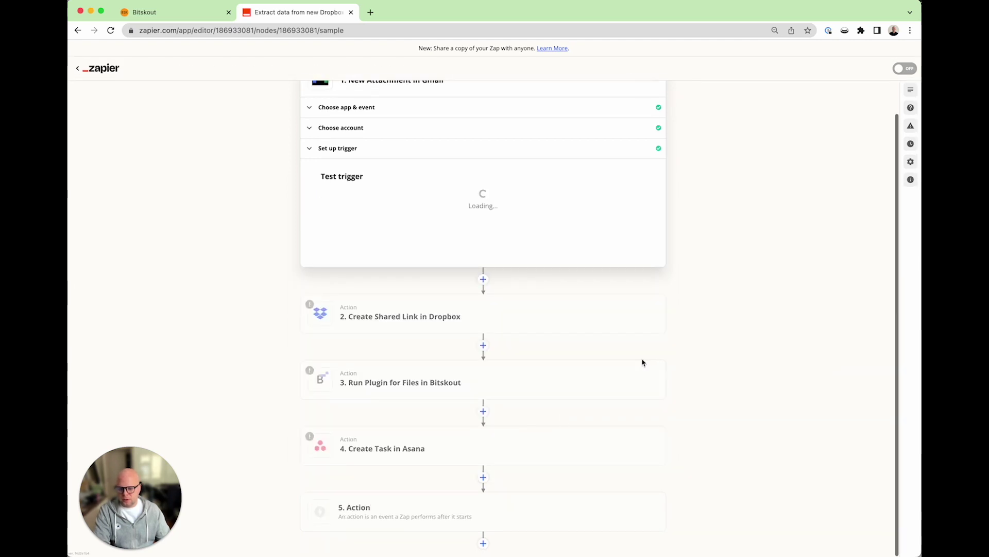
Delete the Dropbox step from the zap.
click(649, 155)
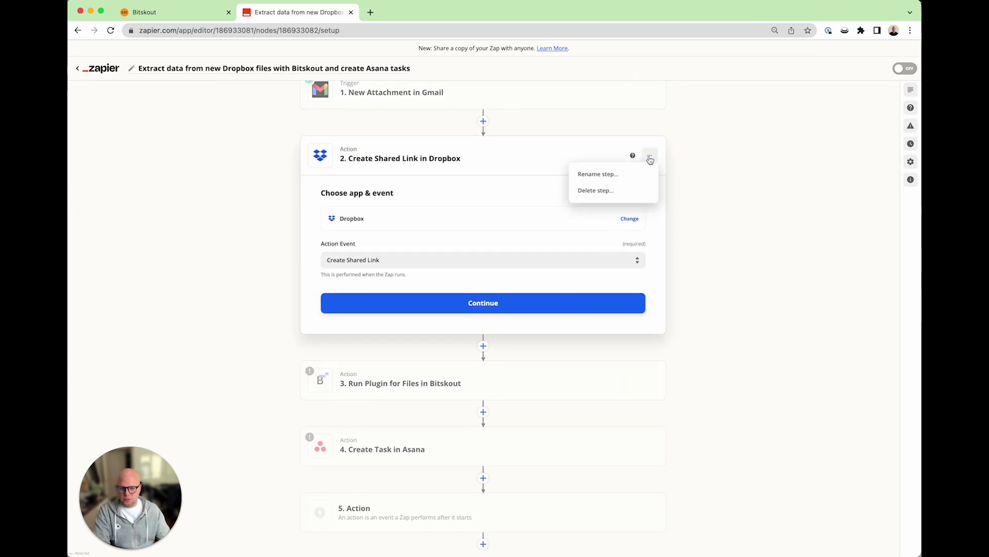
click(612, 191)
click(606, 190)
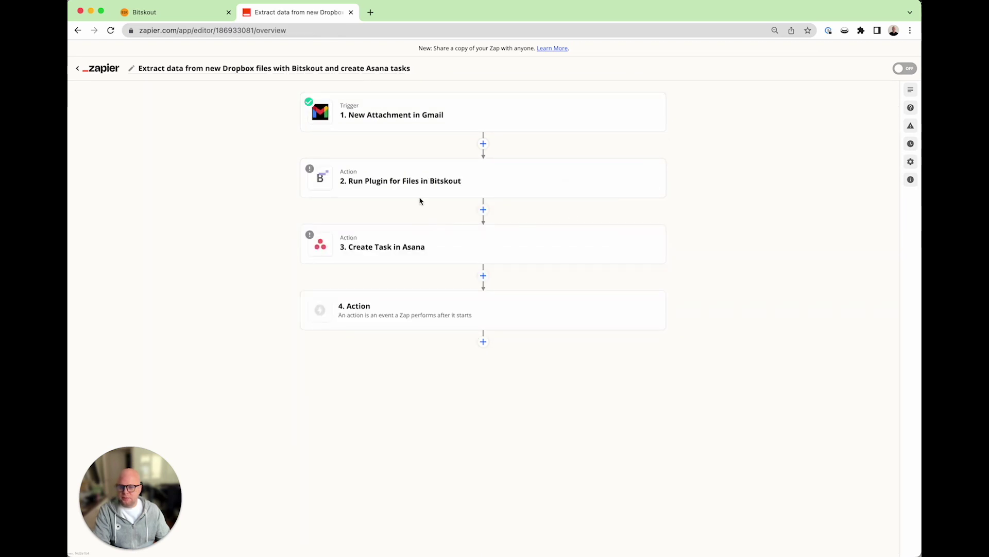
Set the Bitskout step to the Bitskout (1.0.0) account and the Invoices with Line Items plugin.
click(503, 175)
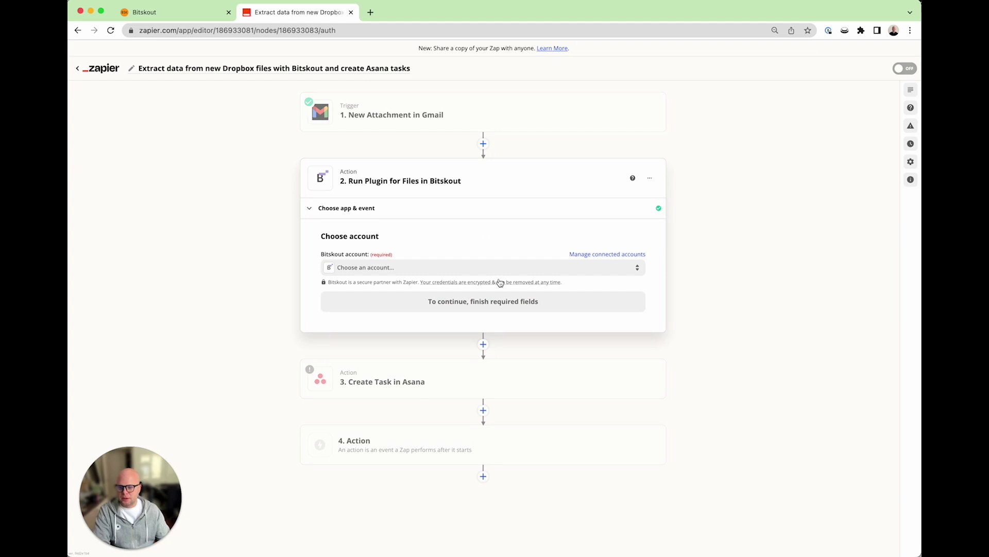
click(500, 270)
click(436, 333)
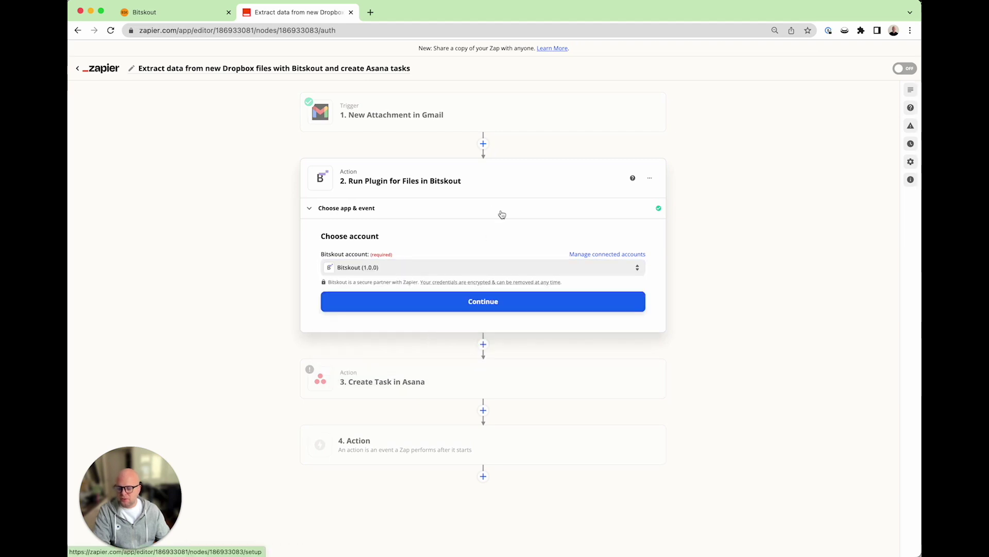
click(506, 303)
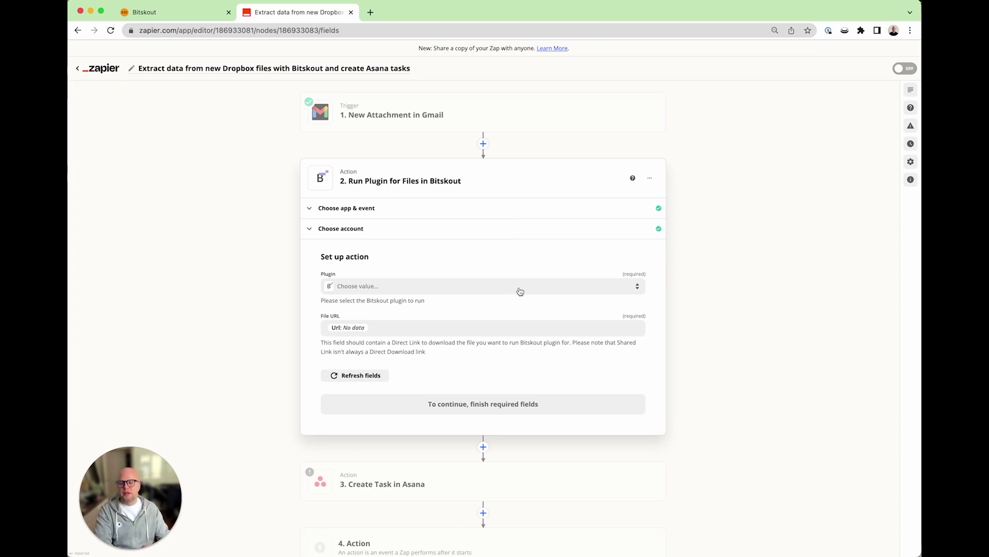
click(591, 287)
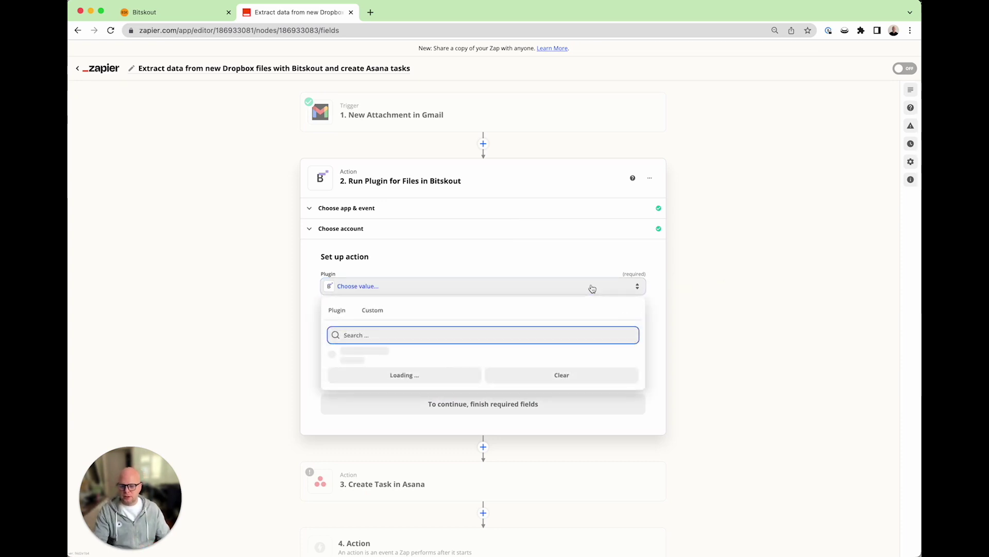
text(Invoices)
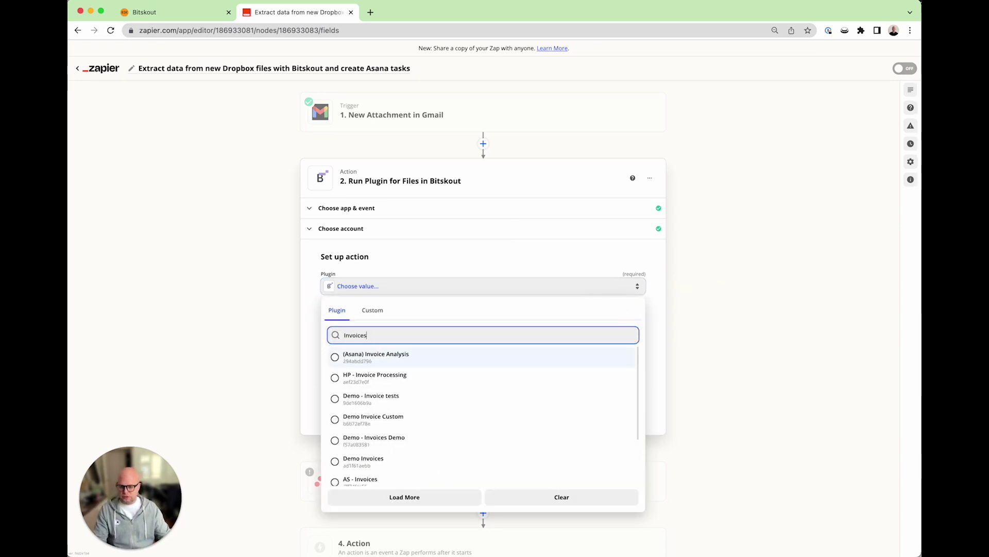
scroll(523, 444, down, 5)
click(504, 474)
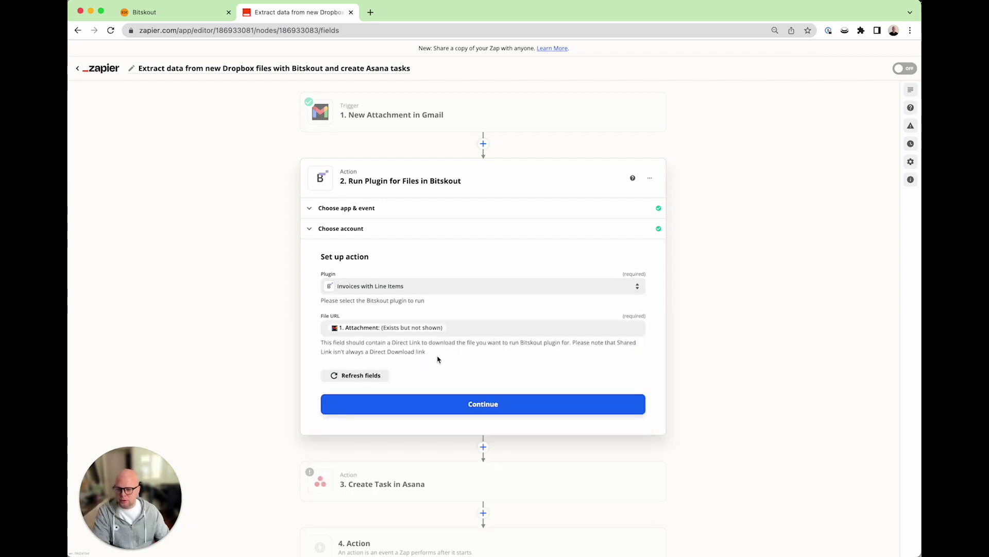
click(493, 405)
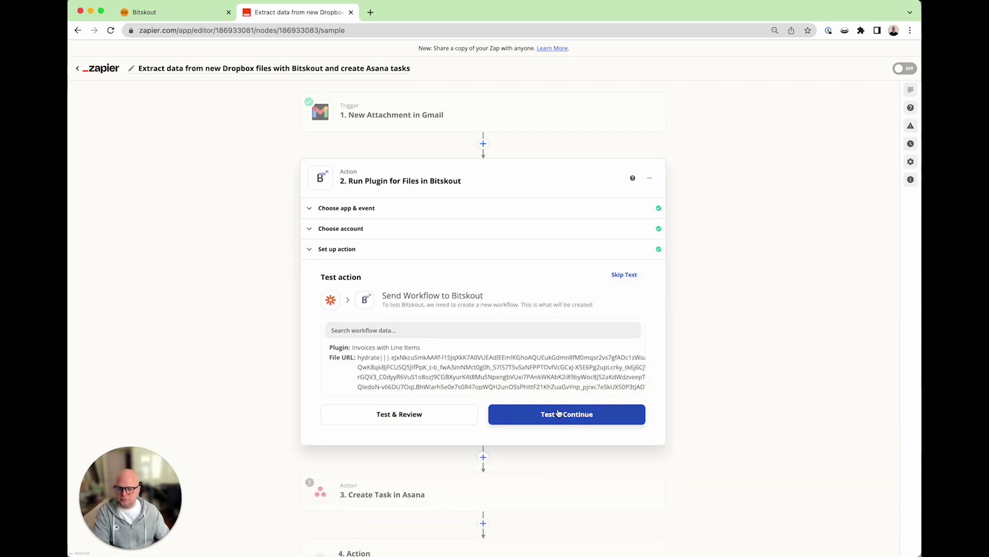
click(411, 416)
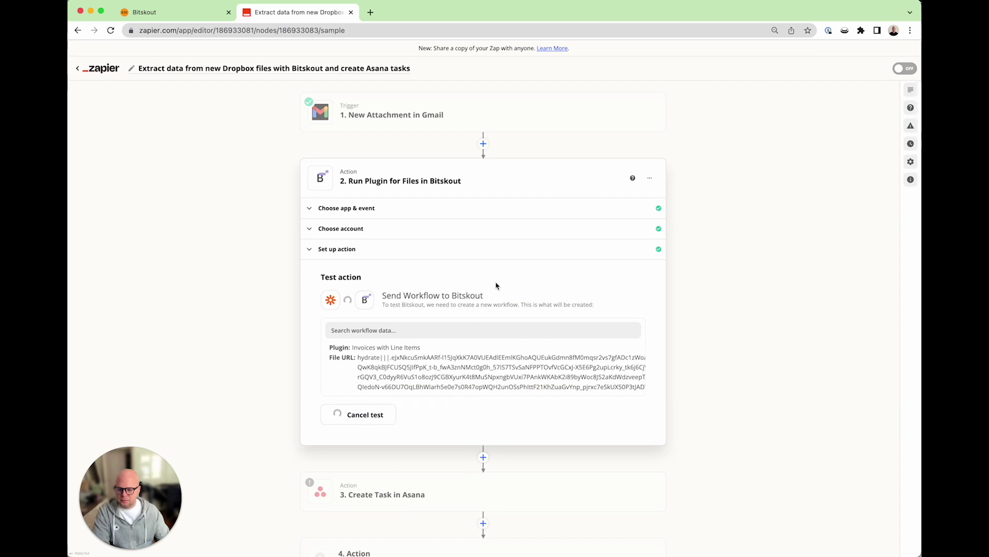
Review the Bitskout test output, such as vendor Loom and total 20.0, and rerun it.
scroll(496, 286, down, 10)
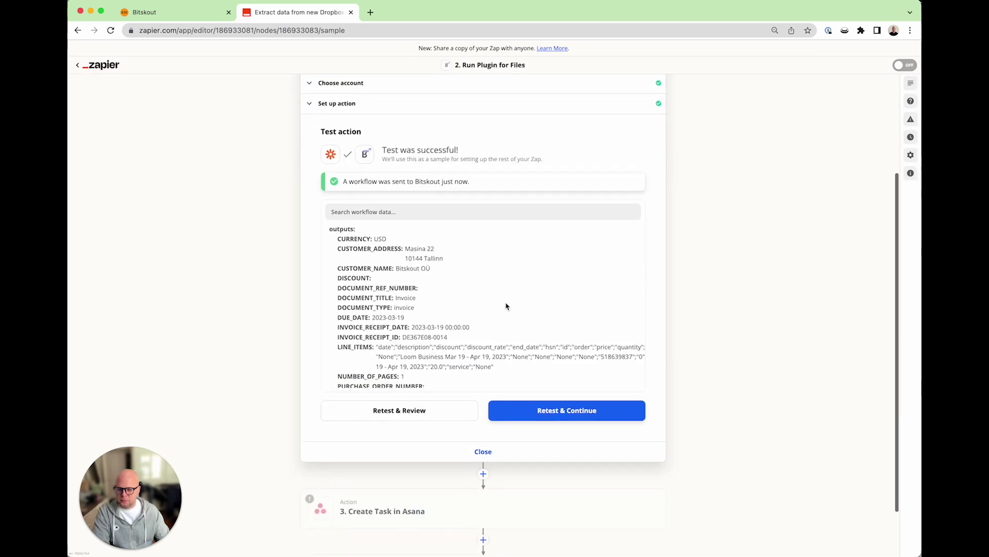
scroll(507, 306, down, 3)
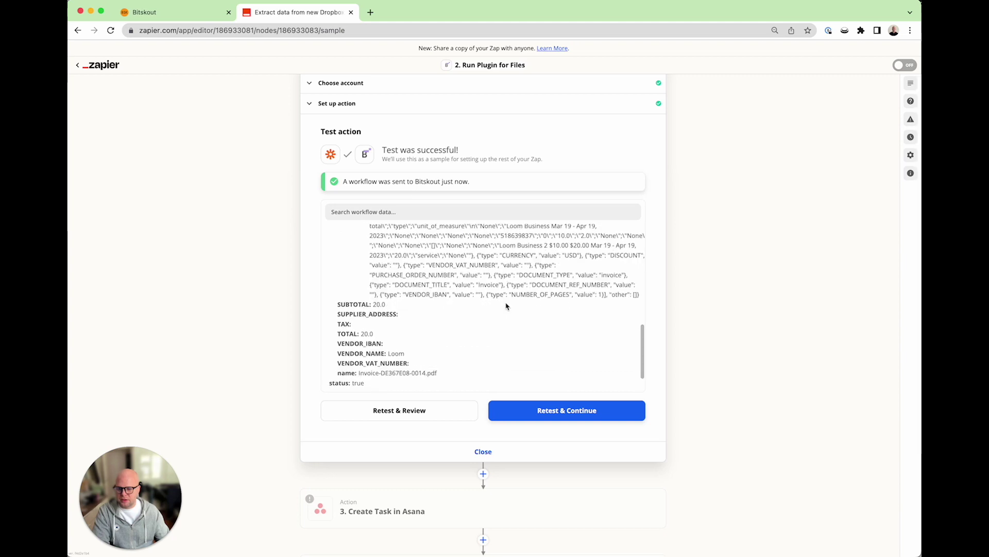
scroll(506, 303, up, 4)
scroll(561, 314, down, 3)
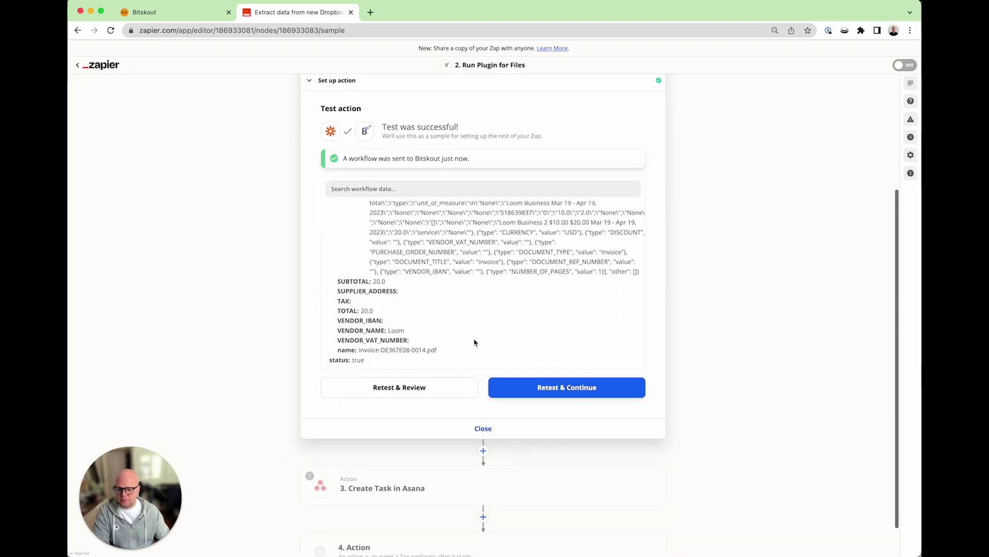
click(556, 389)
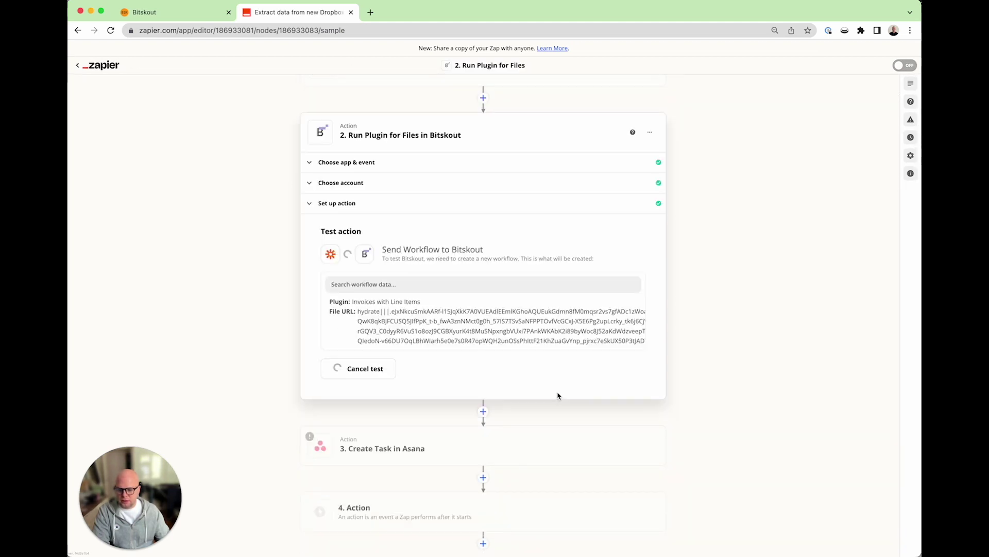
Open a new blank Google Sheets spreadsheet via sheets.google.com.
click(374, 13)
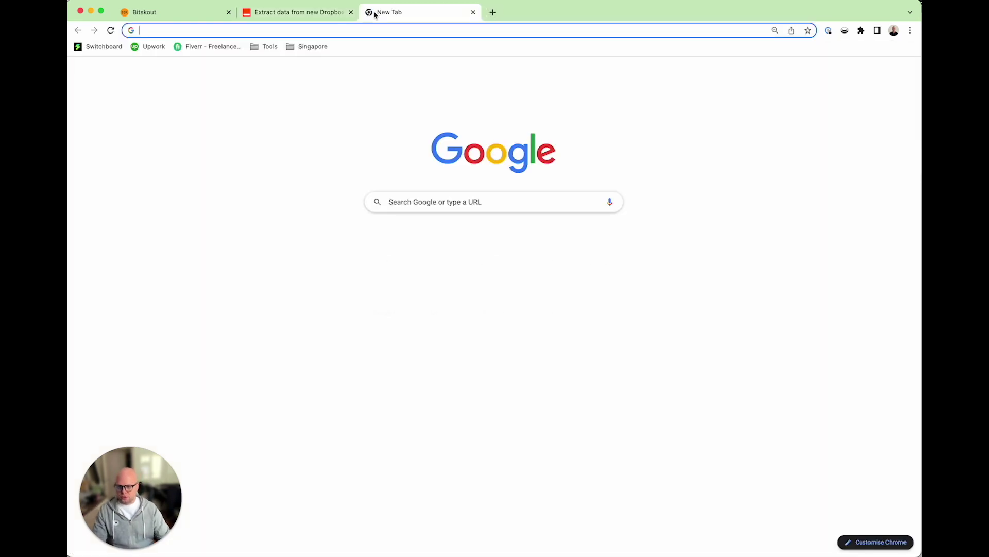
text(shhee)
key(BackSpace)
key(BackSpace)
key(BackSpace)
key(BackSpace)
text(hee)
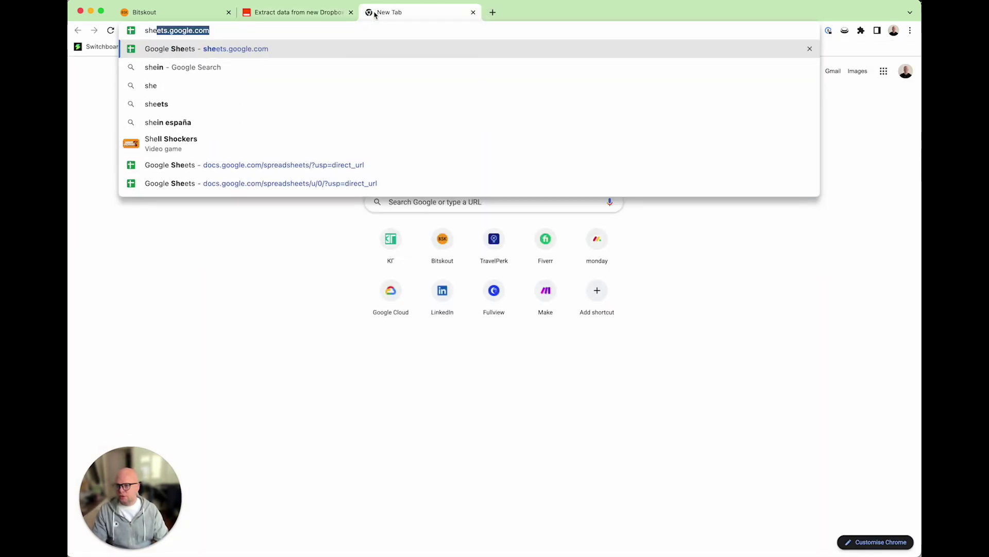
key(BackSpace)
key(BackSpace)
text(t)
key(BackSpace)
text(et)
key(Return)
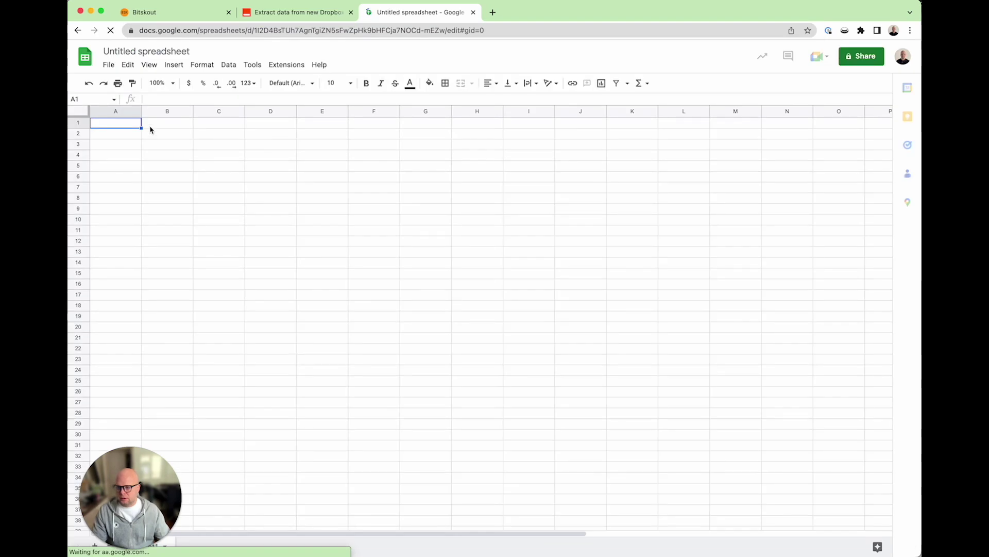
Enter the headers Filename, Invoice ID, Vendor, Total and Currency in A1:E1.
text(Filename)
key(Tab)
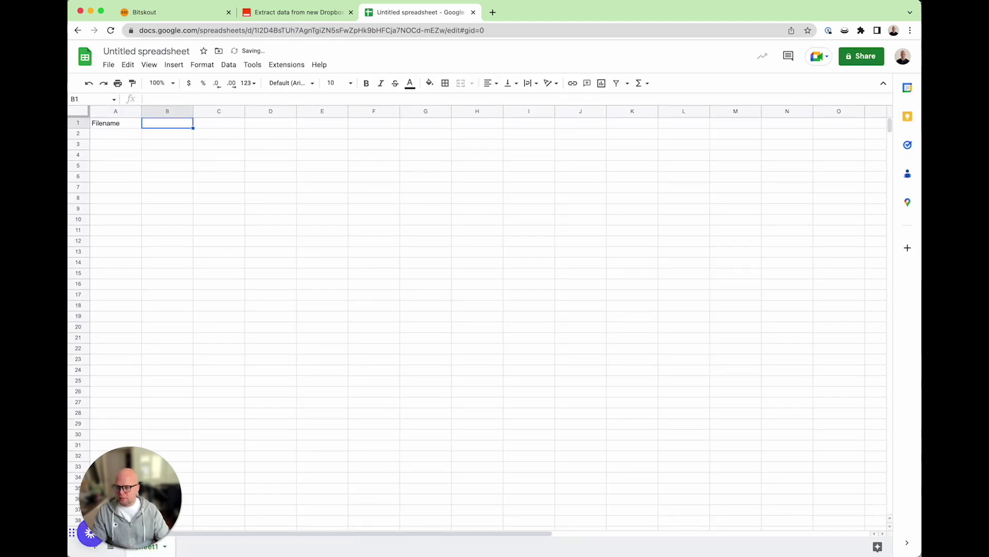
text(Invoice ID)
key(Tab)
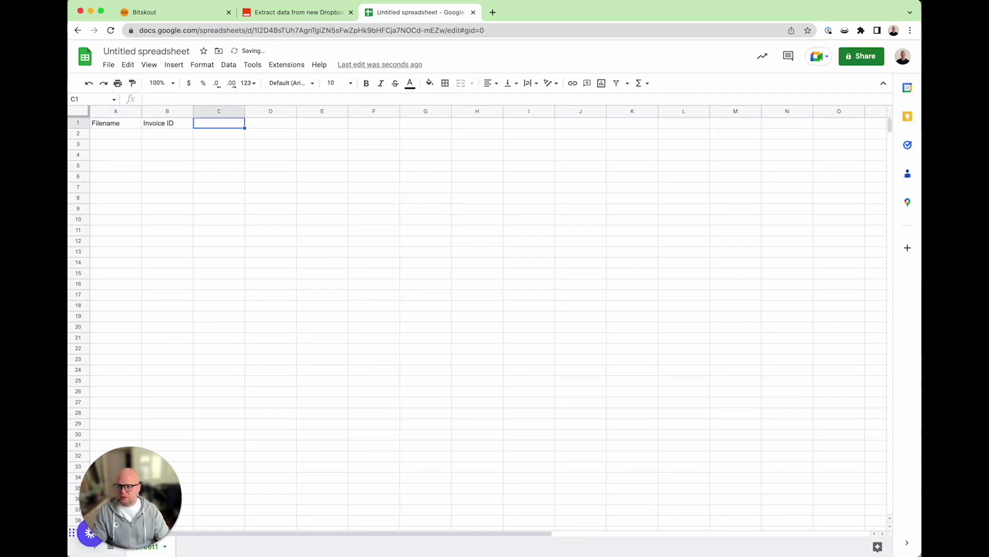
text(Vendor)
key(Tab)
text(Total)
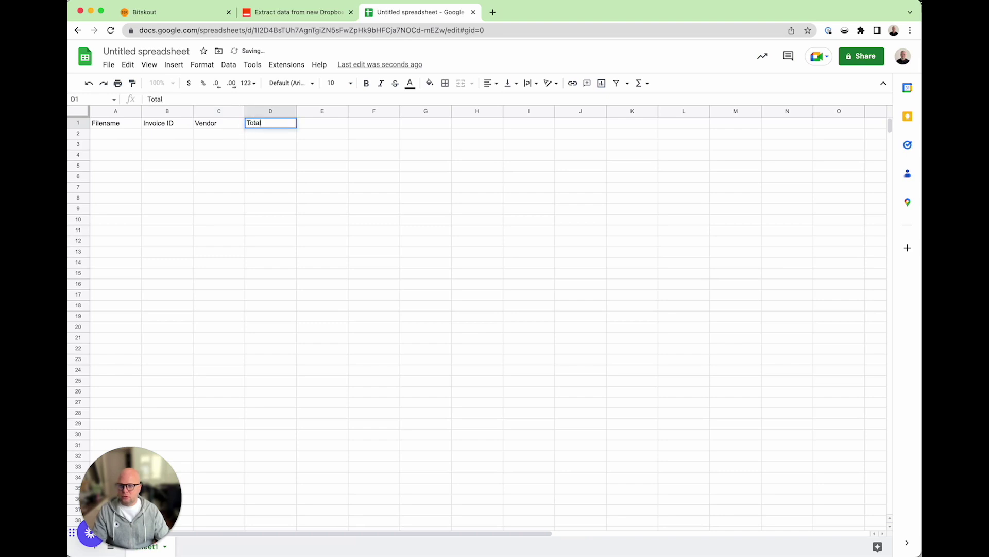
key(Tab)
text(C)
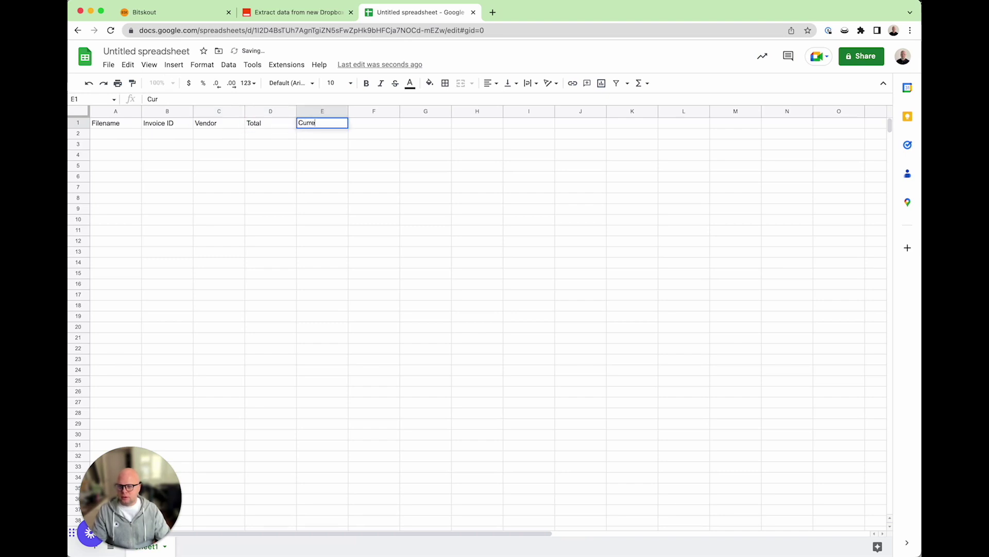
click(222, 210)
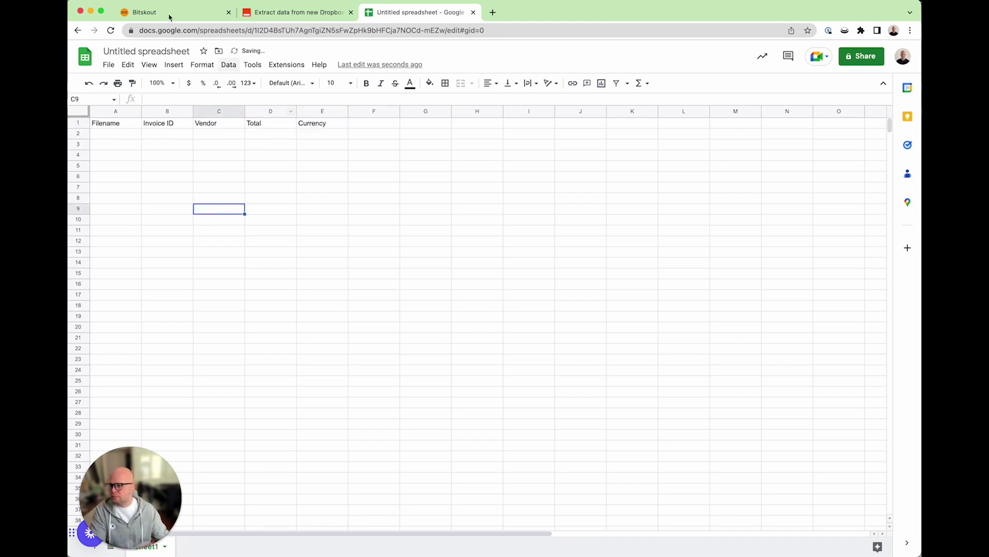
text(3)
Rename the spreadsheet to 'Invoices'.
double_click(132, 51)
triple_click(161, 50)
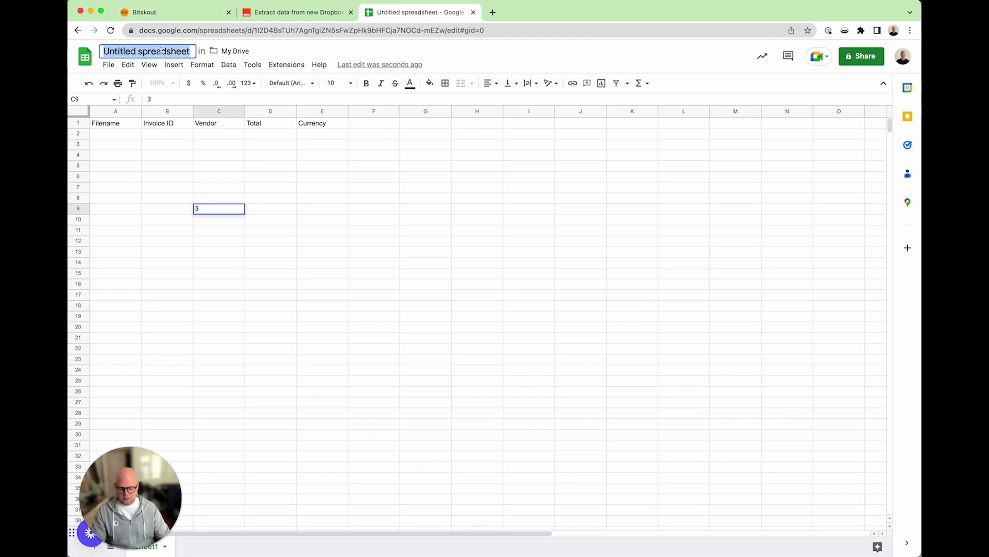
text(Invoices)
click(363, 160)
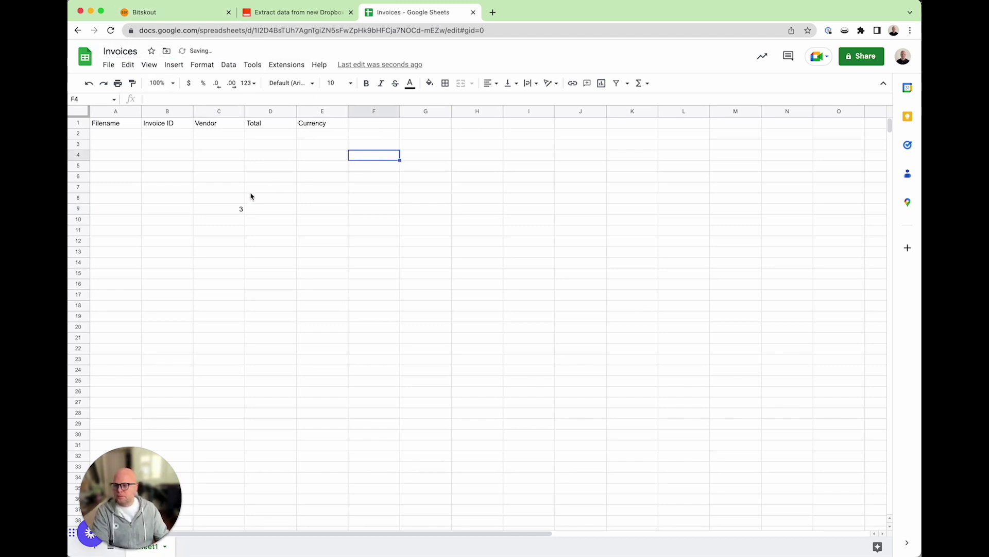
click(231, 211)
click(311, 168)
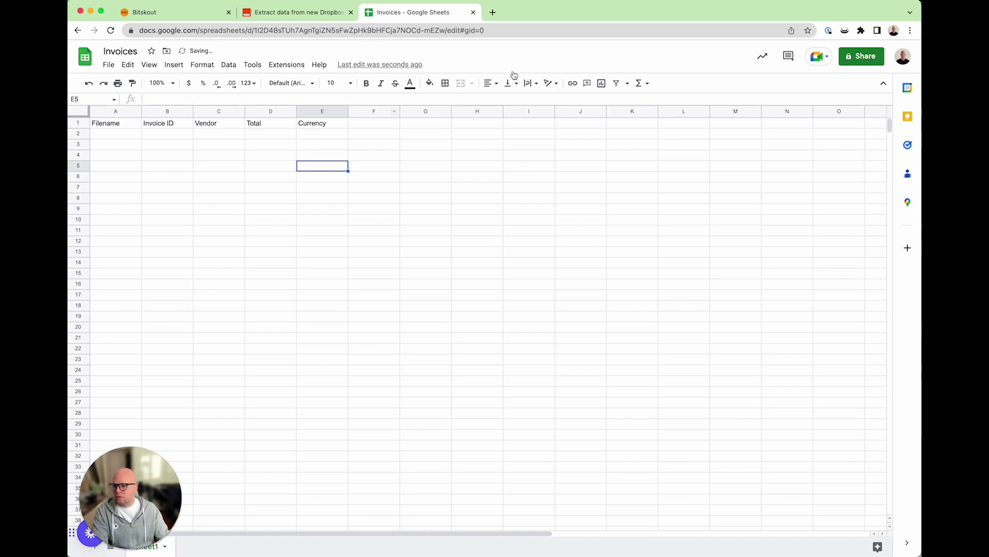
click(312, 13)
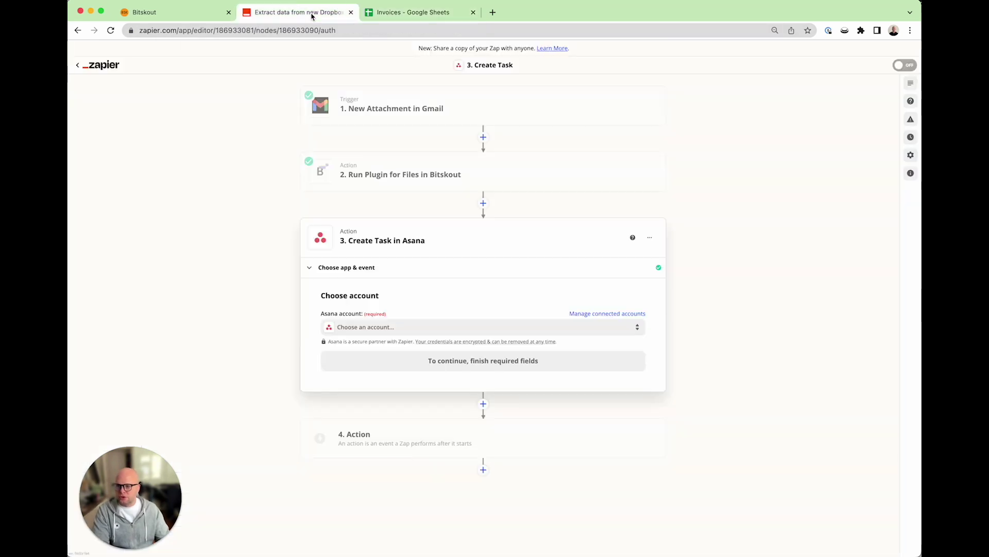
Delete the Asana task step from the zap.
click(649, 238)
click(612, 273)
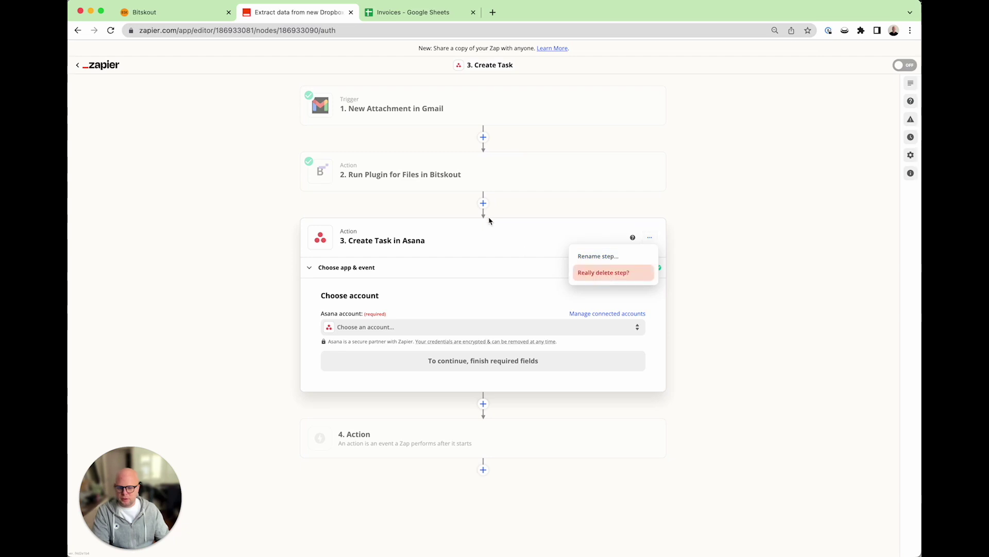
click(606, 273)
Add a Google Sheets Create Spreadsheet Row action using the connected Google Sheets account.
click(484, 204)
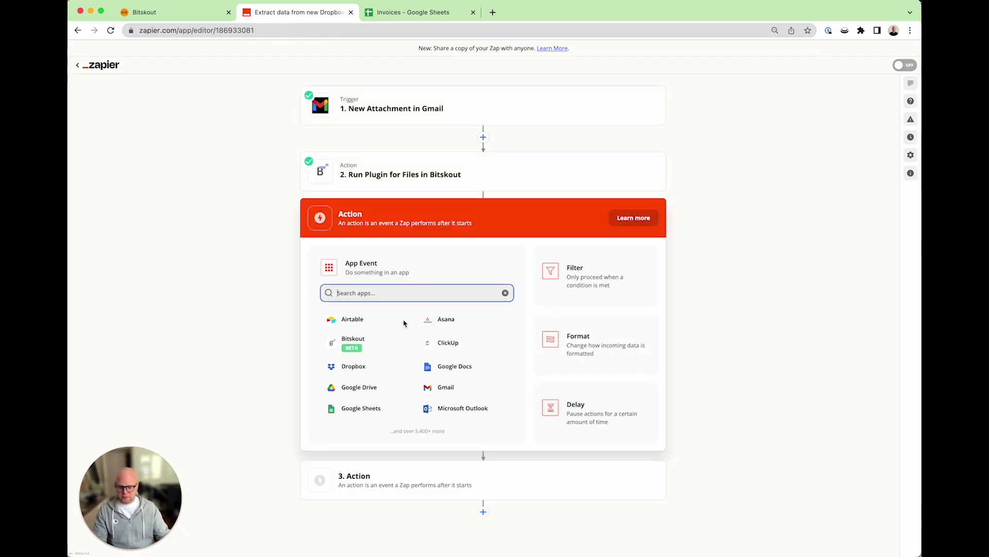
click(370, 410)
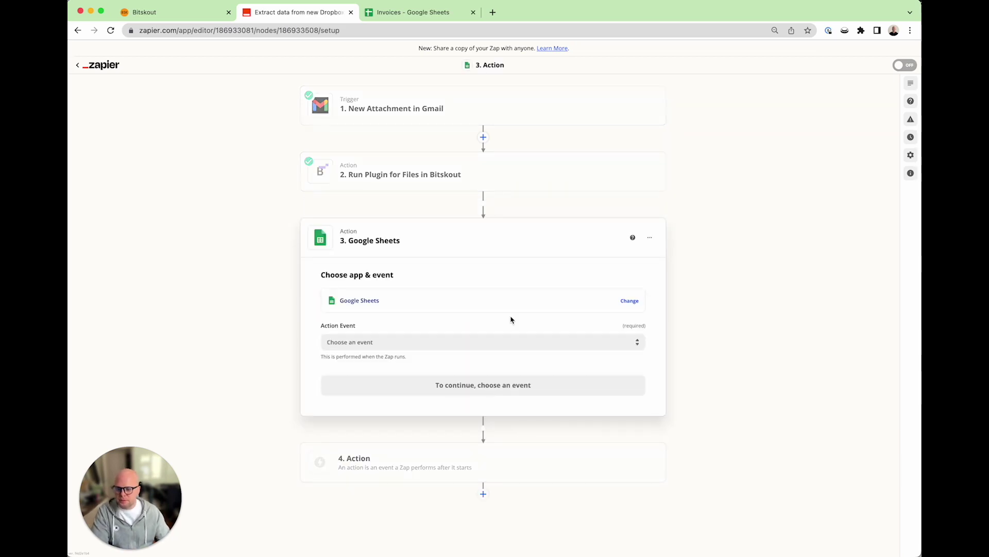
click(509, 342)
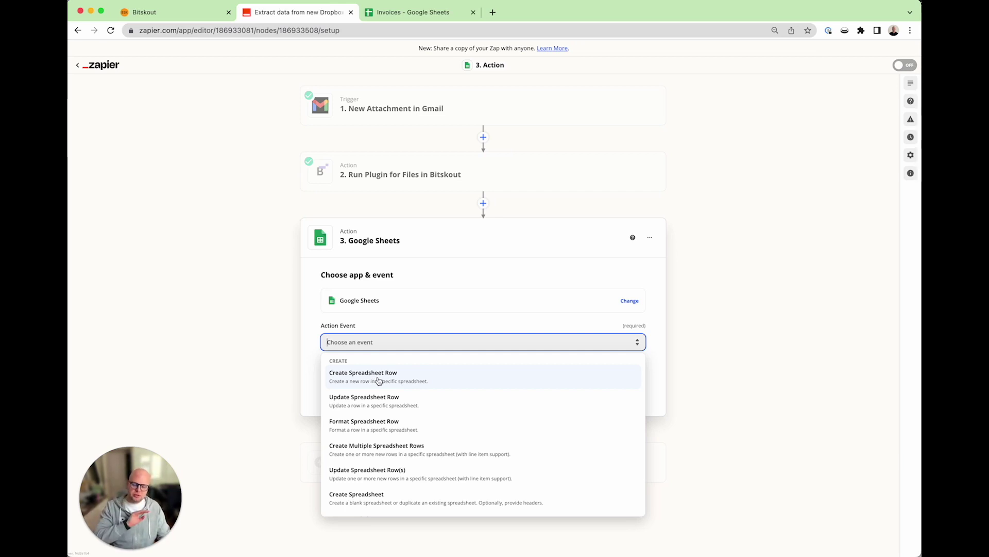
click(378, 380)
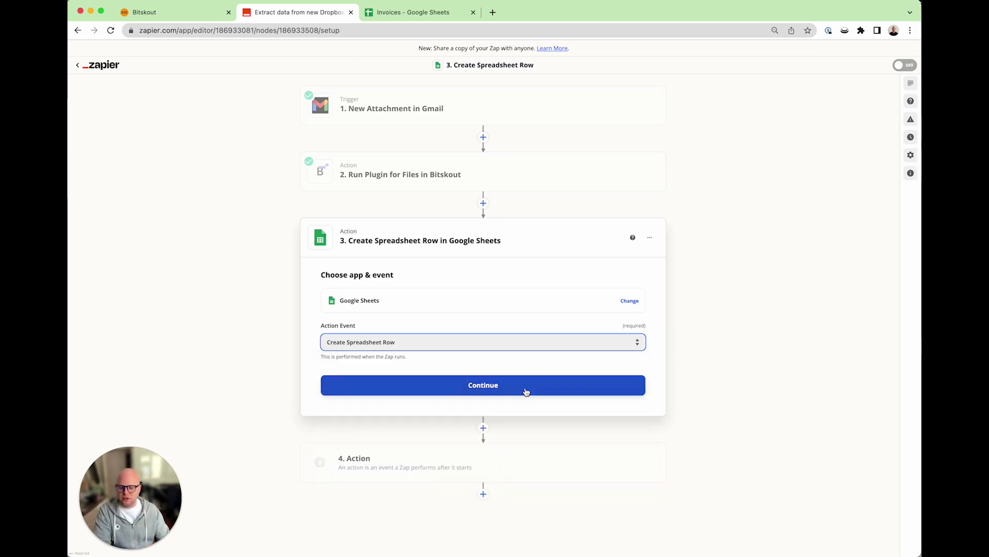
click(526, 391)
click(638, 331)
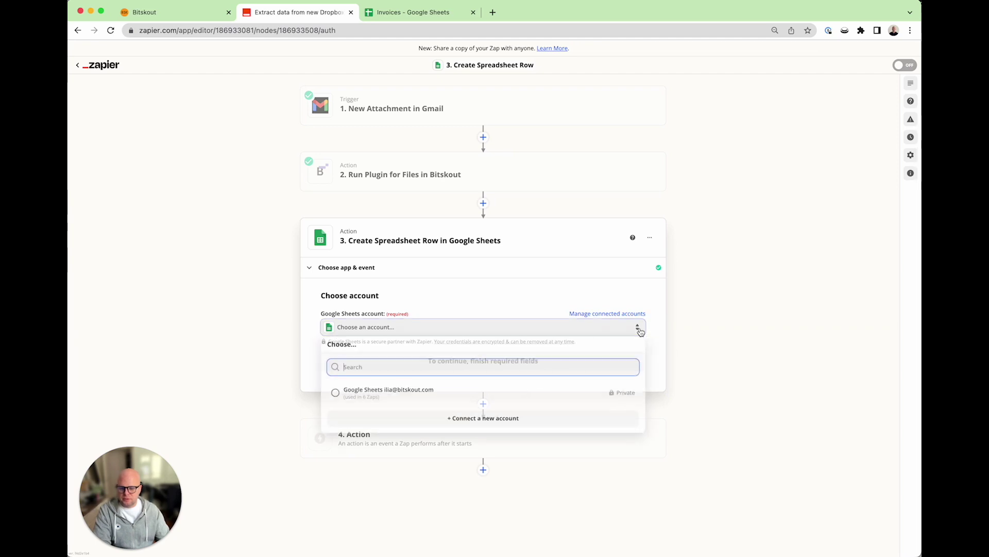
click(505, 397)
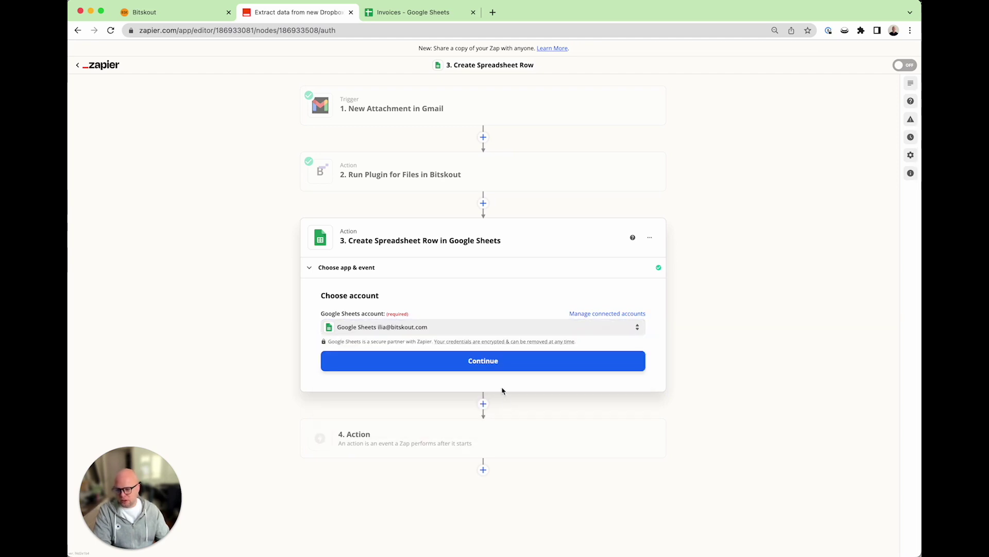
Point the Google Sheets action at My Google Drive, the Invoices spreadsheet and Sheet1.
click(492, 353)
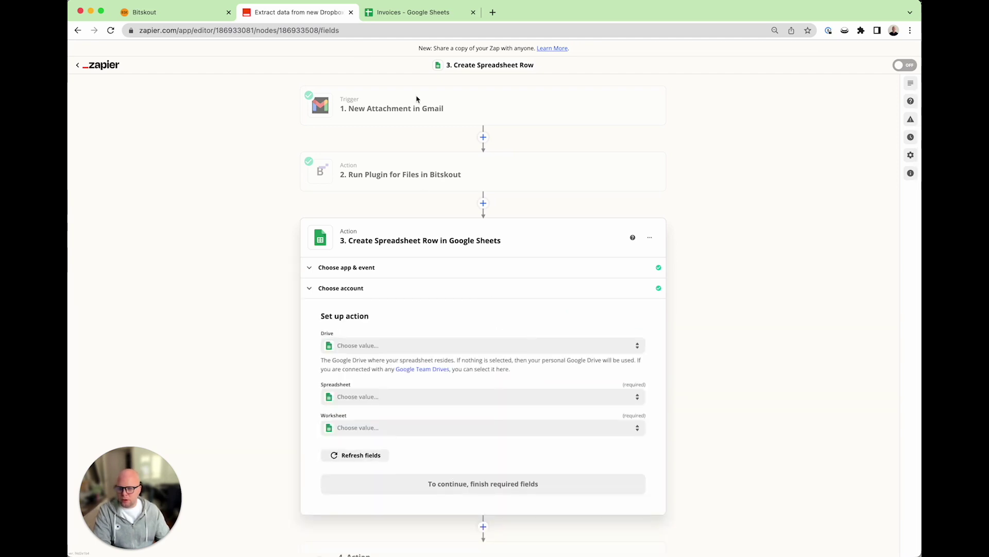
scroll(524, 254, down, 2)
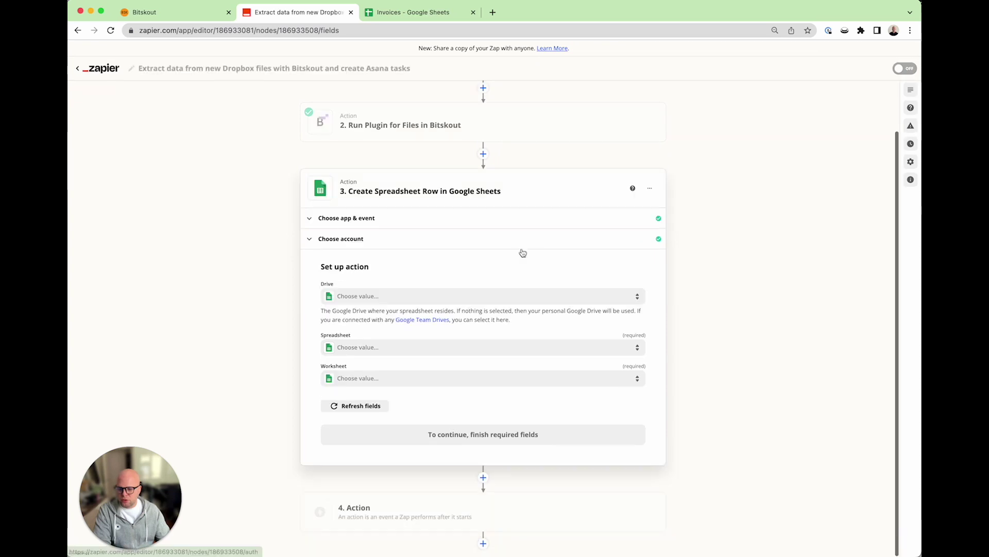
click(638, 298)
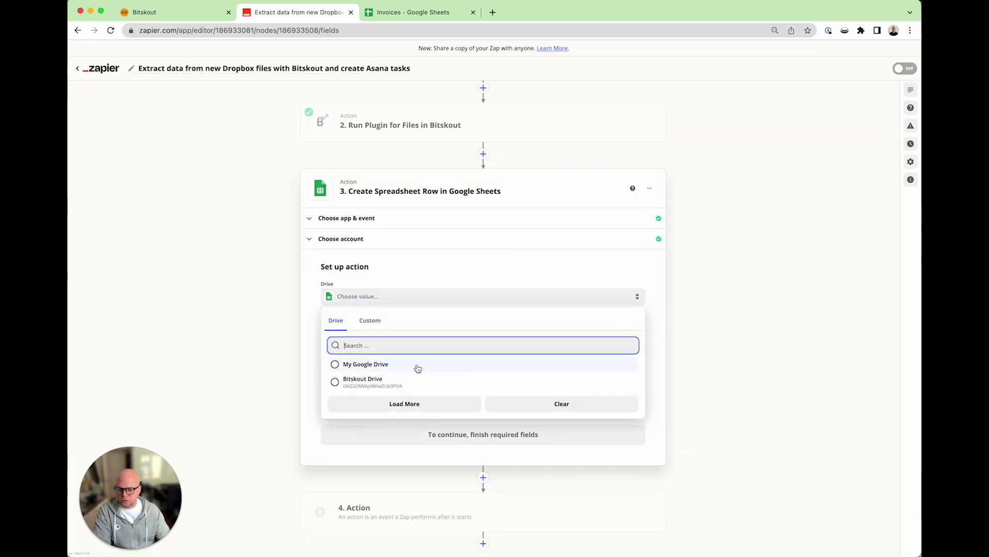
click(407, 366)
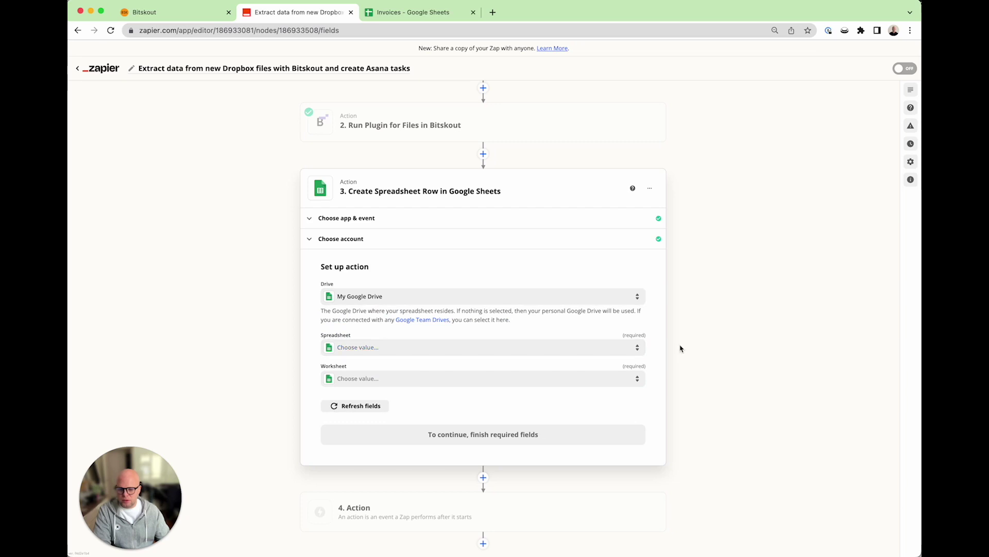
click(624, 348)
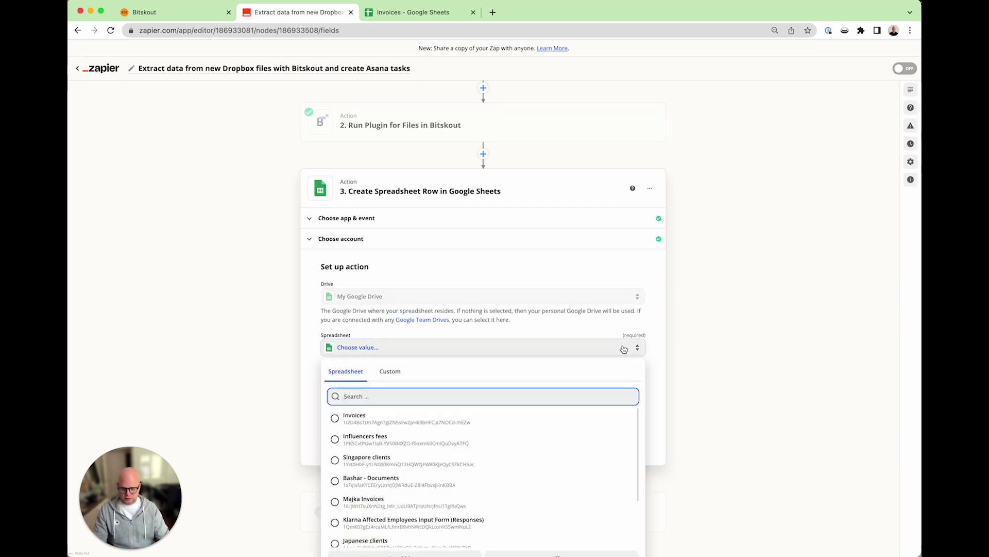
click(467, 417)
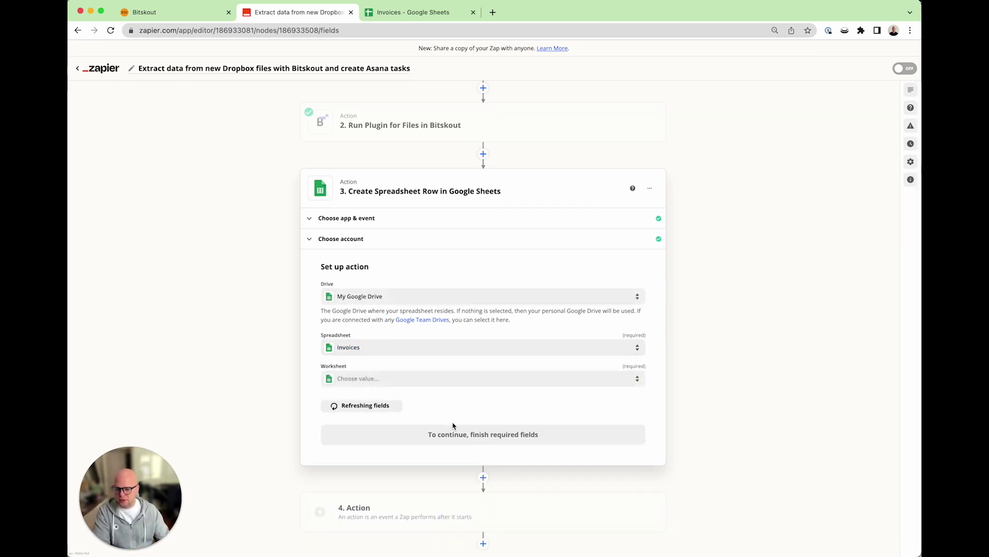
click(603, 382)
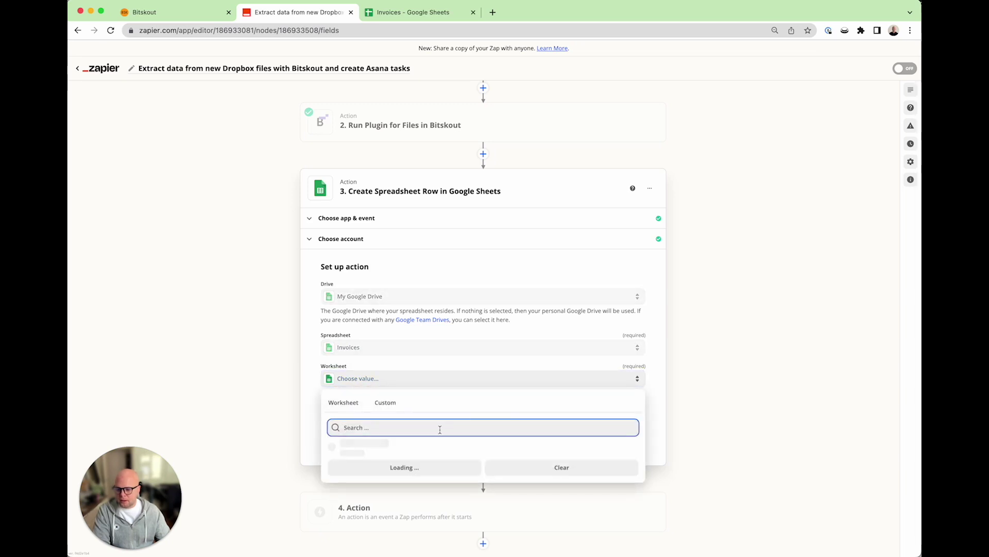
click(445, 453)
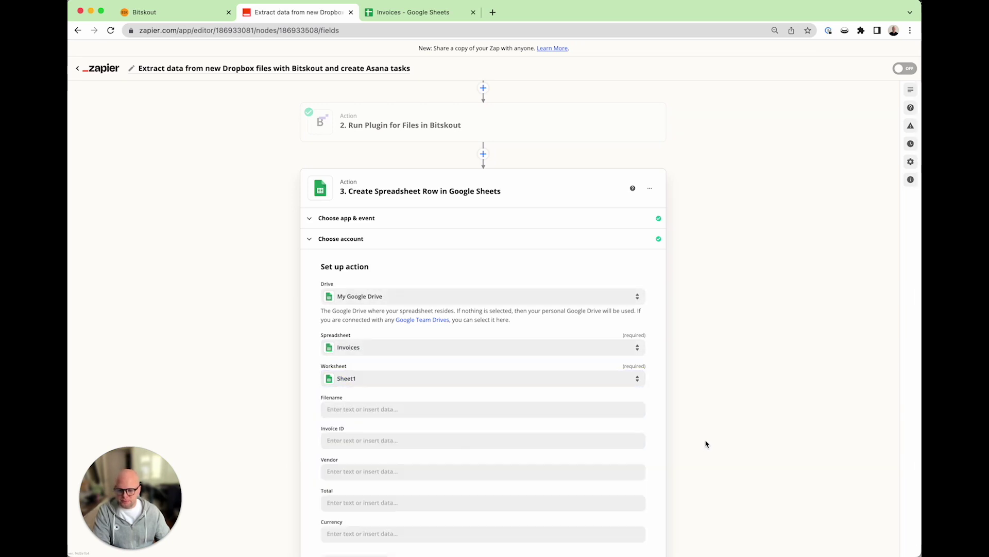
scroll(538, 408, down, 3)
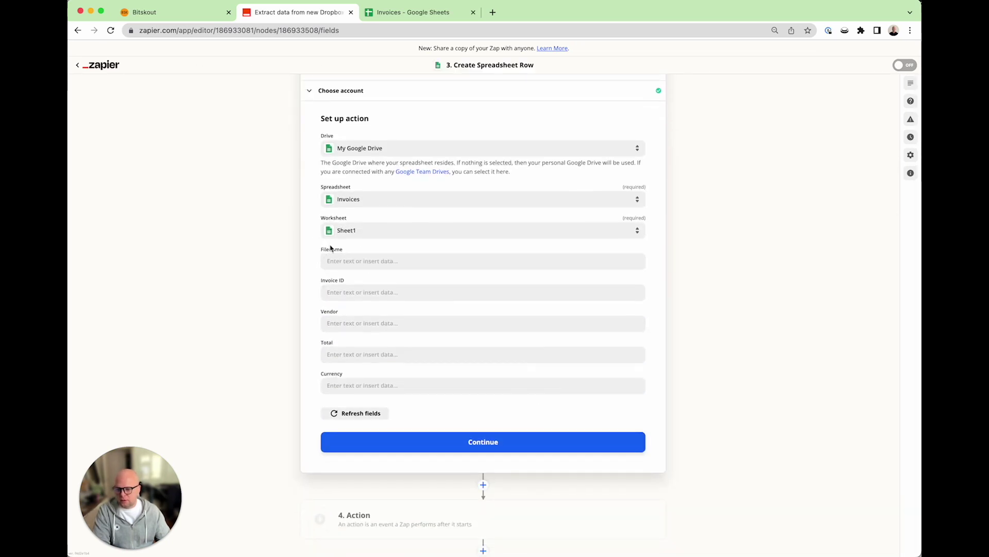
click(363, 261)
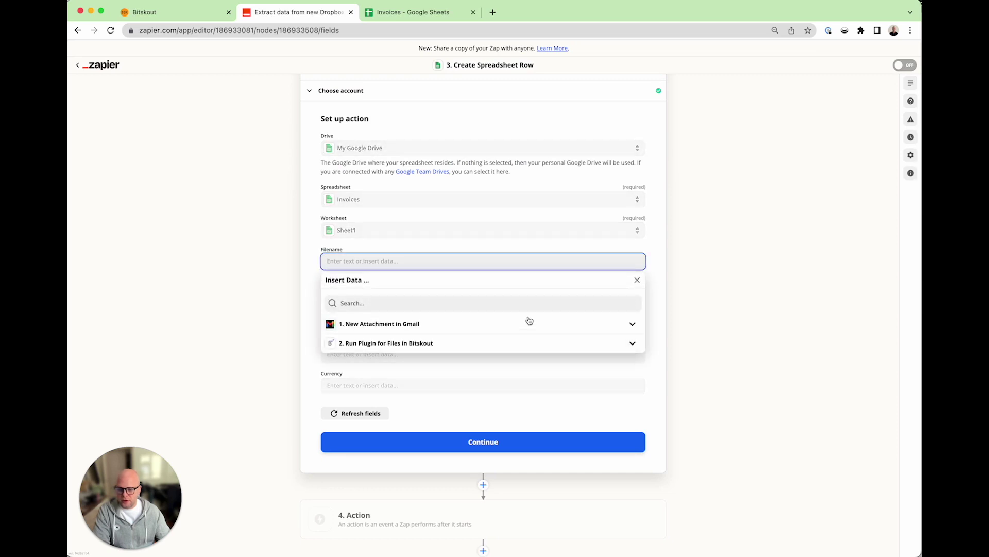
Map Filename to the Gmail attachment filename and Invoice ID to Bitskout's invoice receipt ID.
click(637, 326)
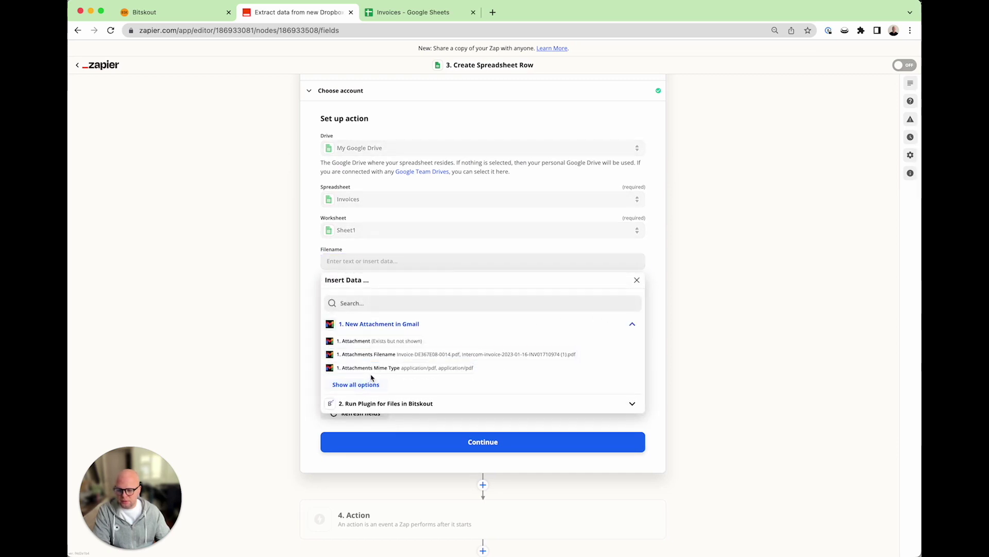
click(371, 356)
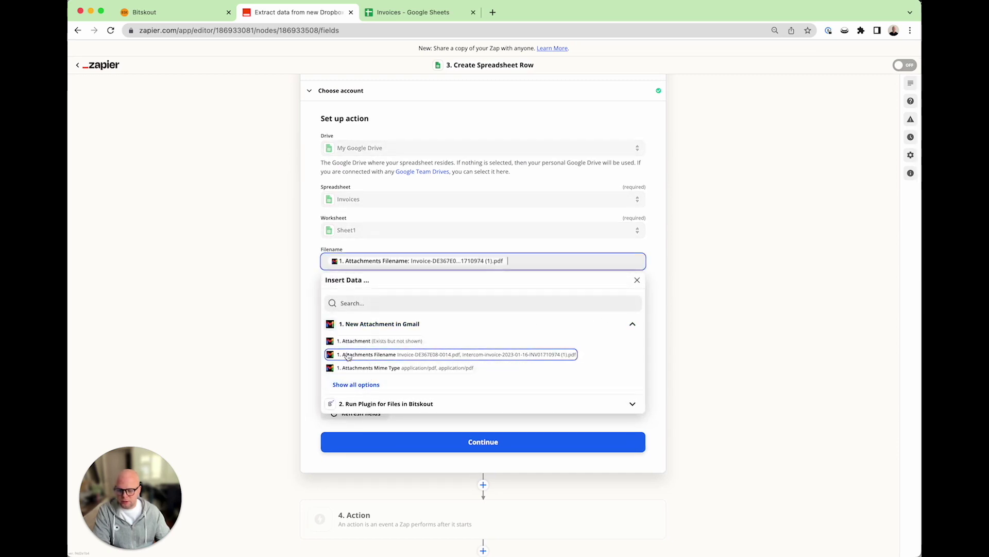
click(299, 281)
click(385, 295)
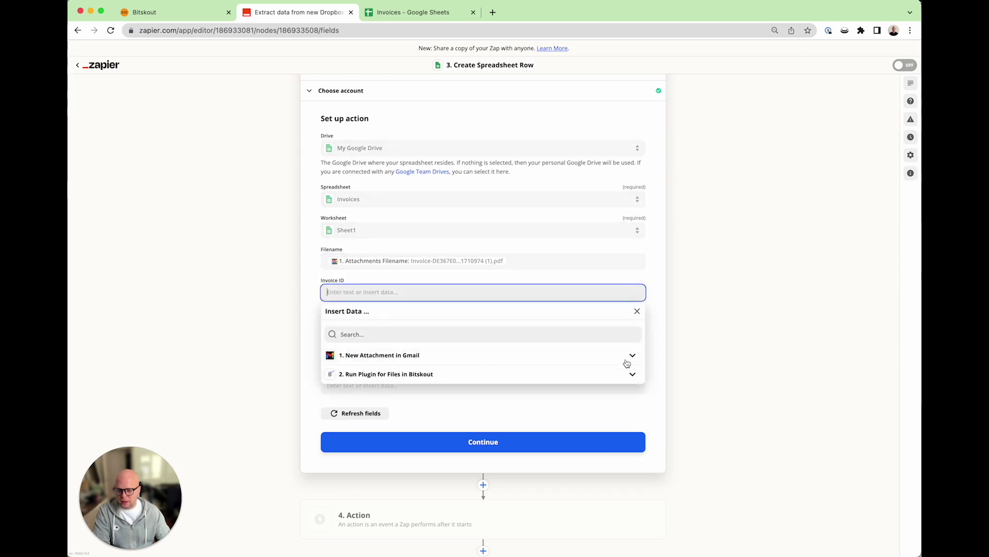
click(633, 374)
click(356, 435)
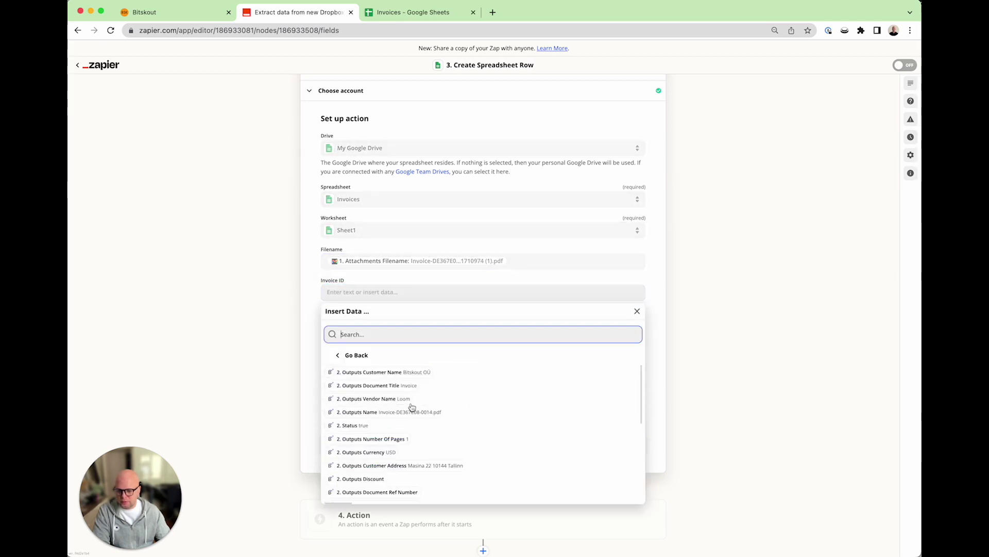
scroll(372, 430, down, 5)
scroll(372, 432, down, 2)
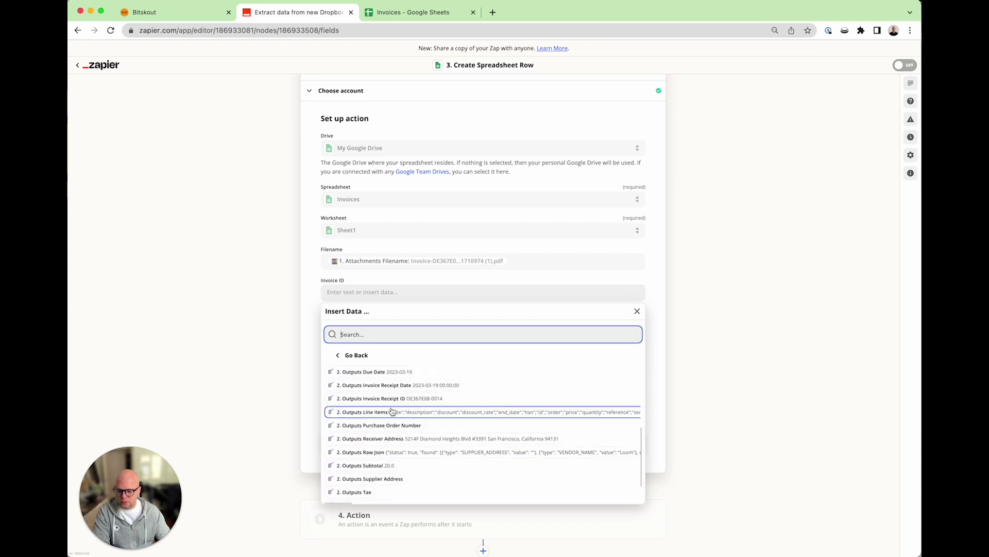
click(393, 401)
Map Vendor to Bitskout's vendor name (Loom) and Total to its invoice total (20.0).
click(322, 353)
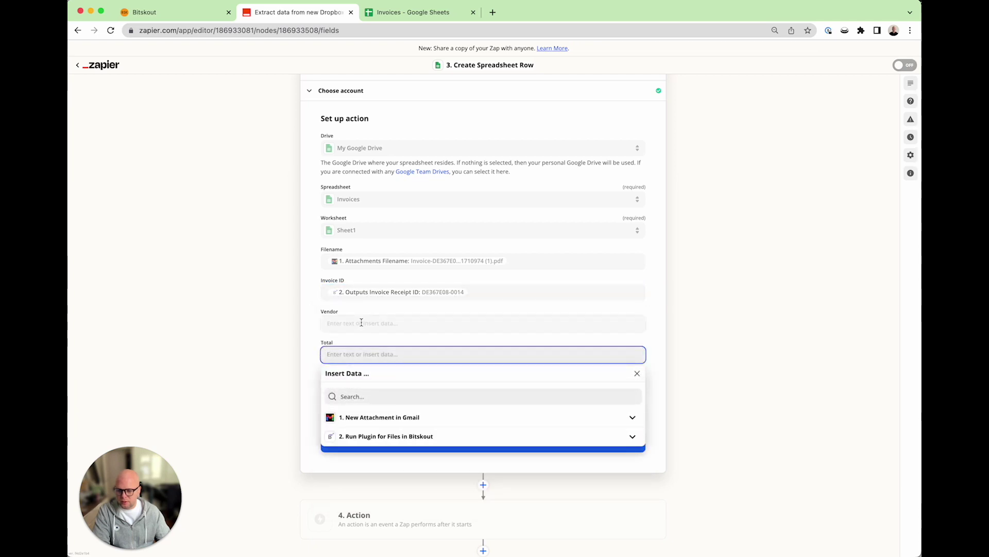
click(431, 406)
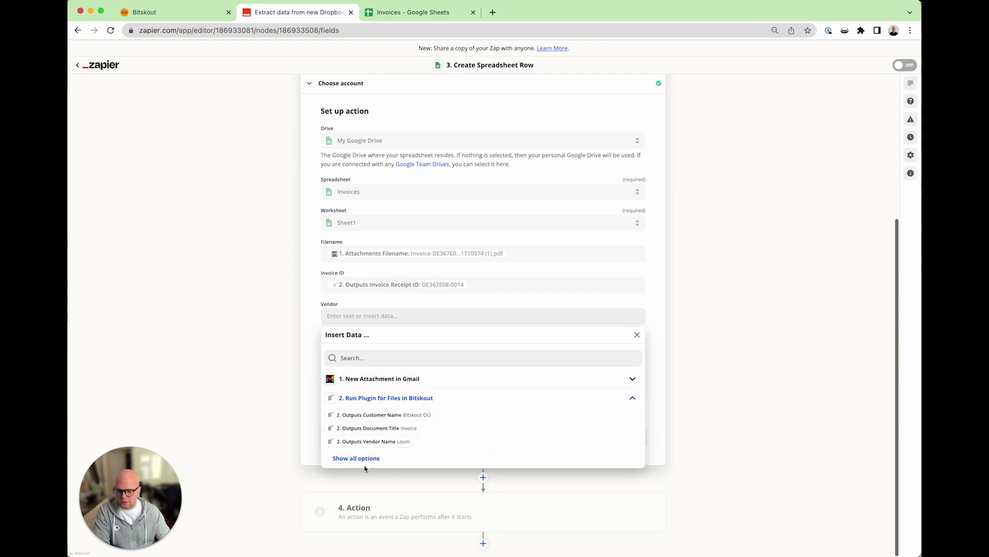
click(380, 441)
click(318, 348)
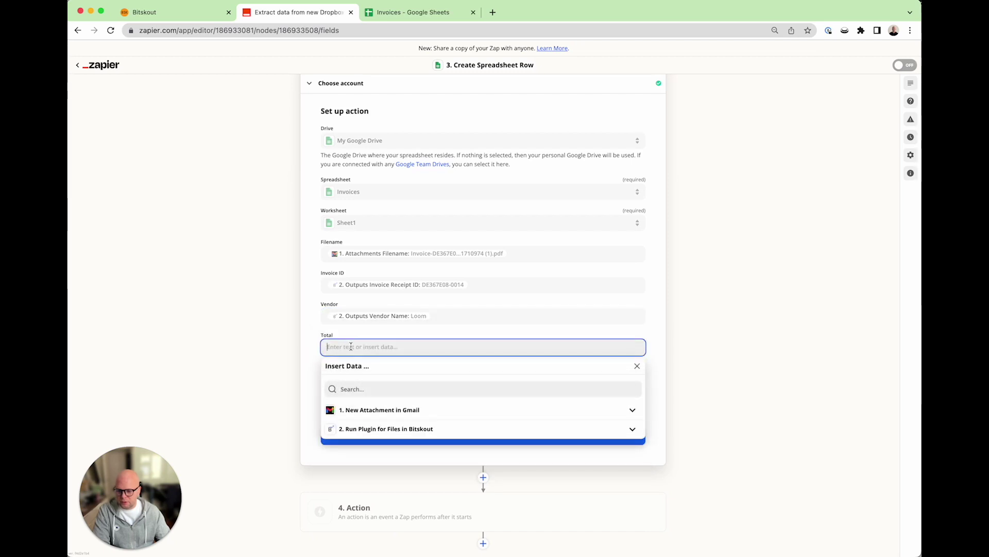
click(631, 431)
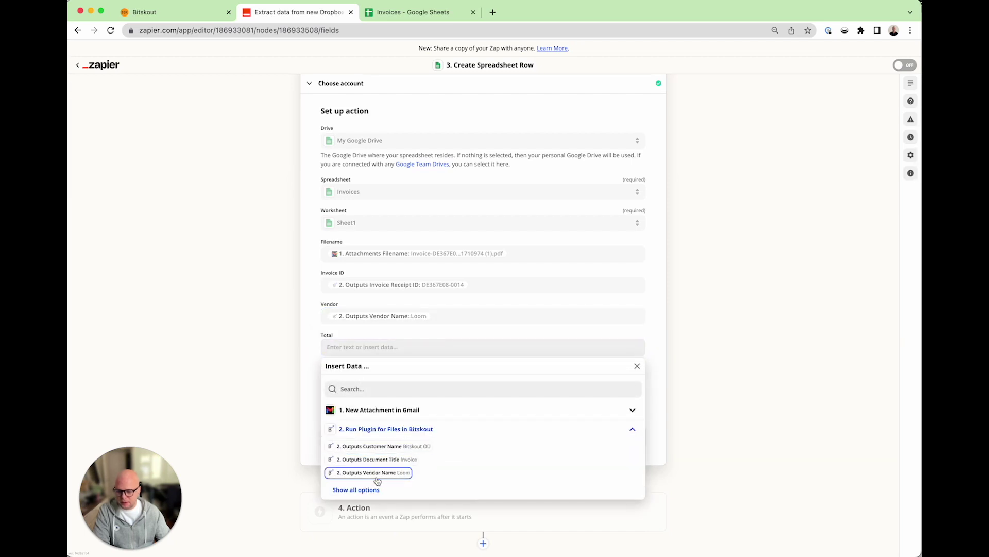
click(361, 487)
scroll(421, 464, down, 5)
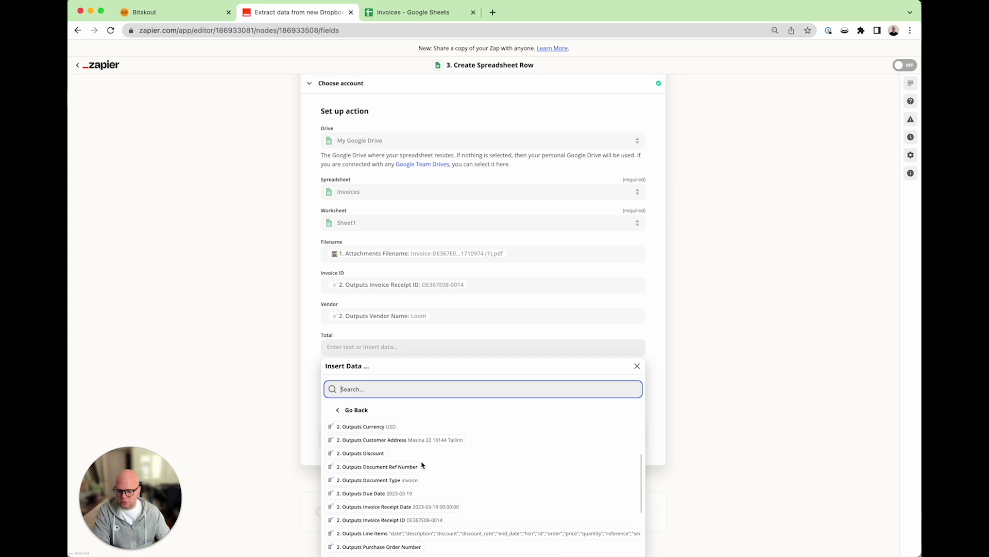
scroll(421, 465, down, 2)
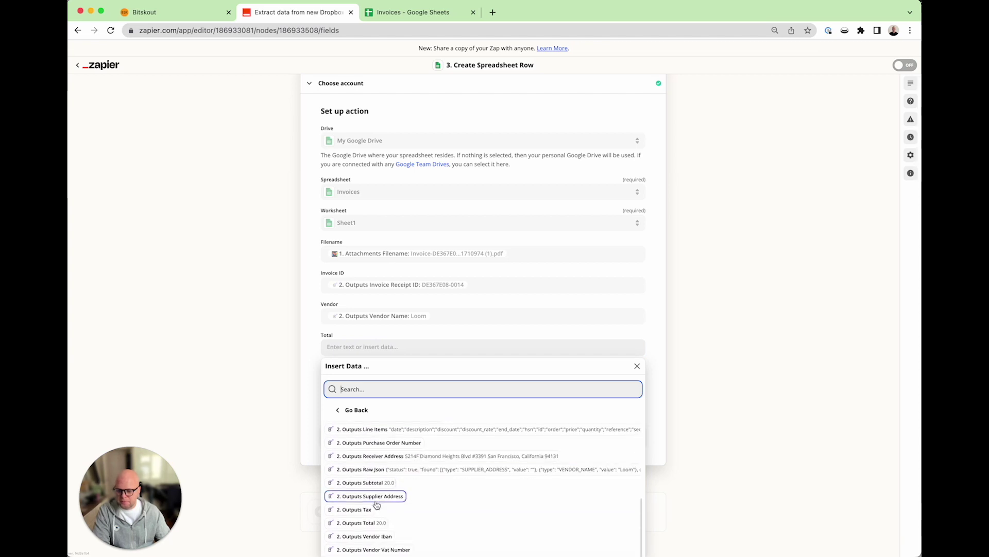
click(334, 522)
Map the Currency field to Bitskout's currency output (USD).
click(351, 381)
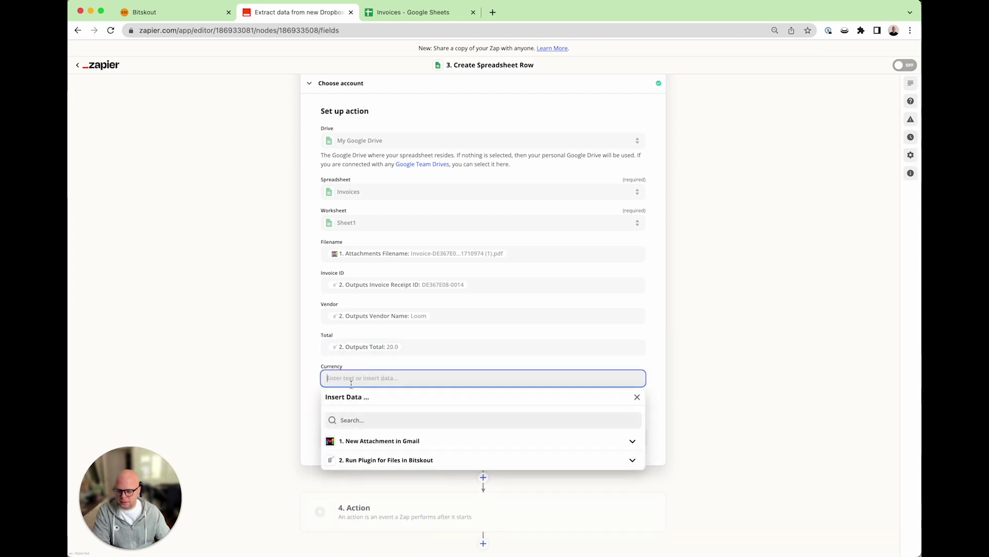
click(395, 460)
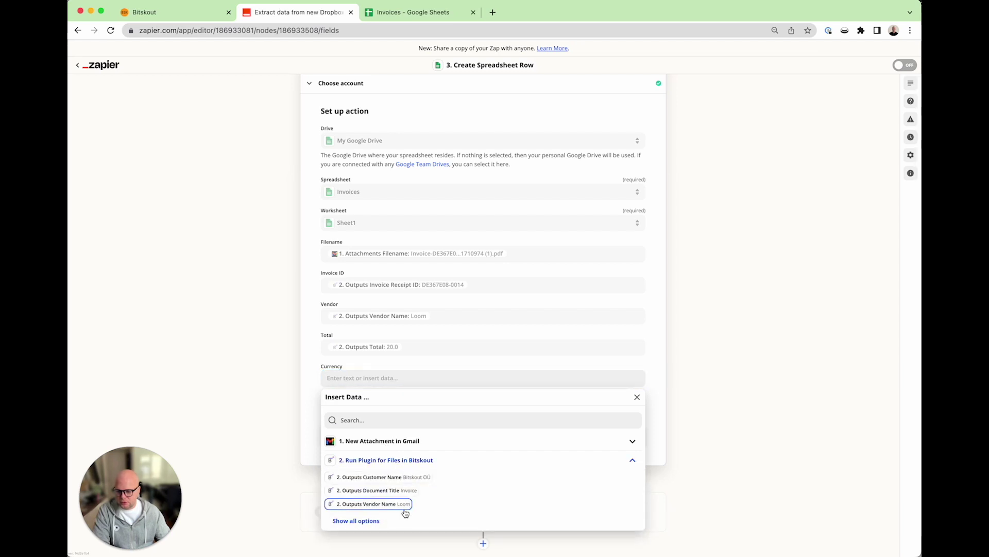
click(365, 522)
scroll(381, 484, down, 4)
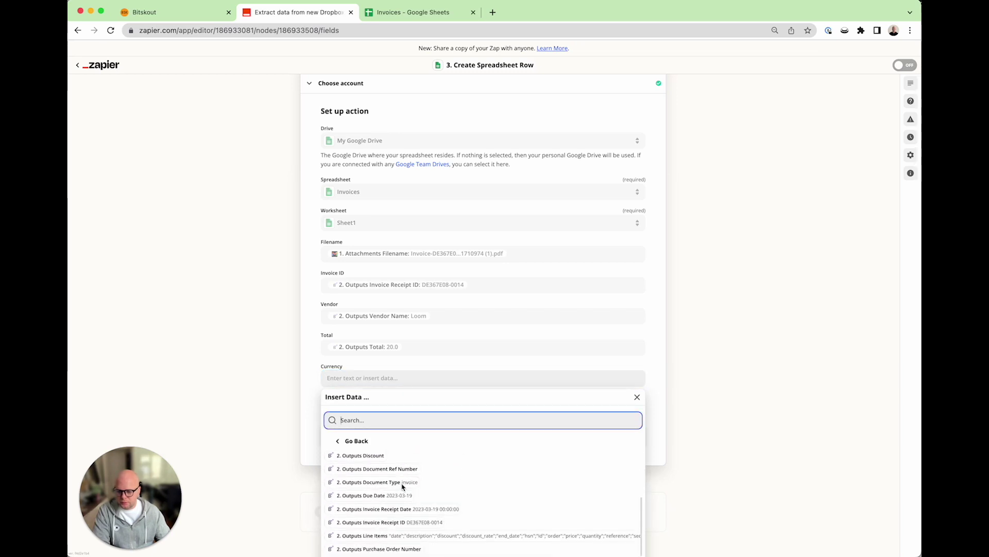
scroll(399, 492, up, 5)
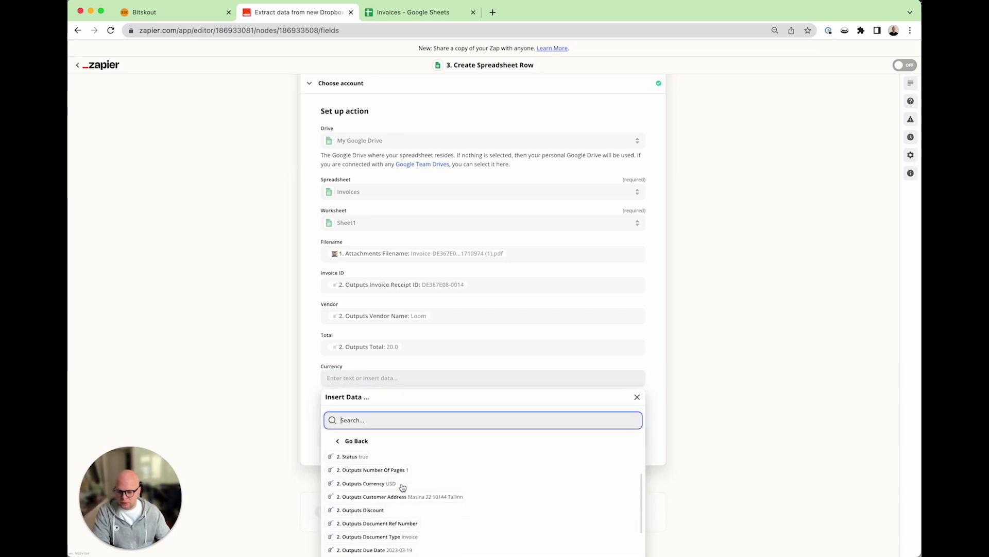
click(364, 520)
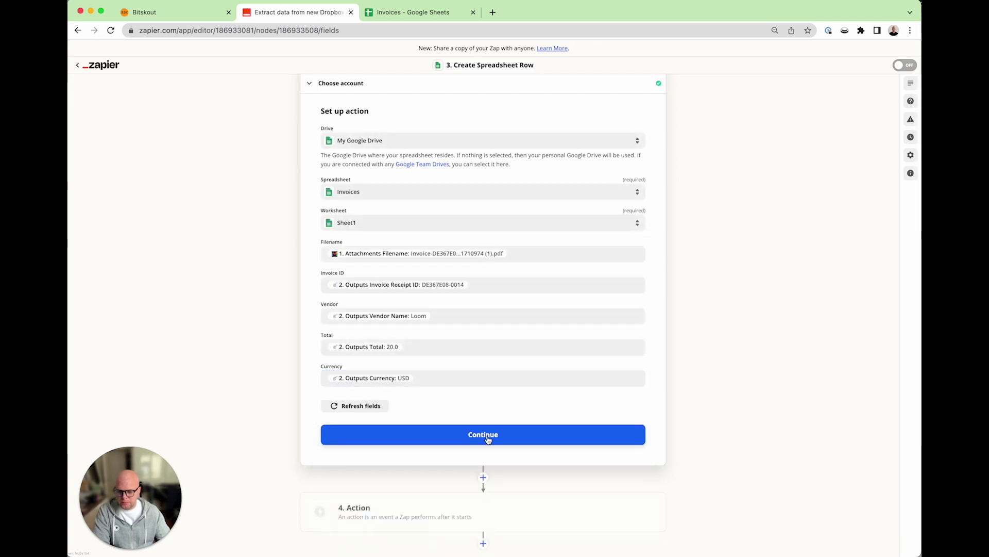
Test the Sheets step and confirm the Loom, 20, USD row appears in the Invoices spreadsheet.
click(486, 437)
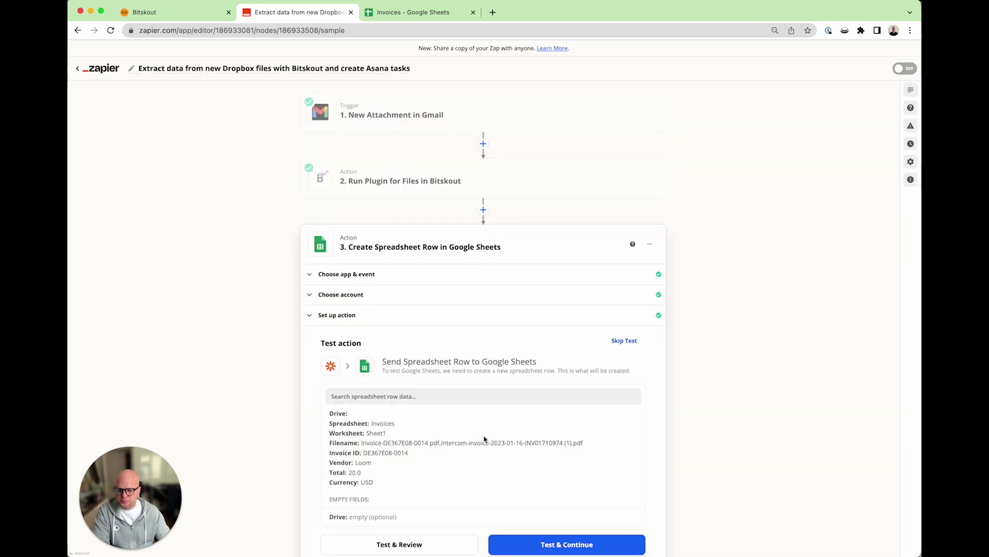
click(589, 441)
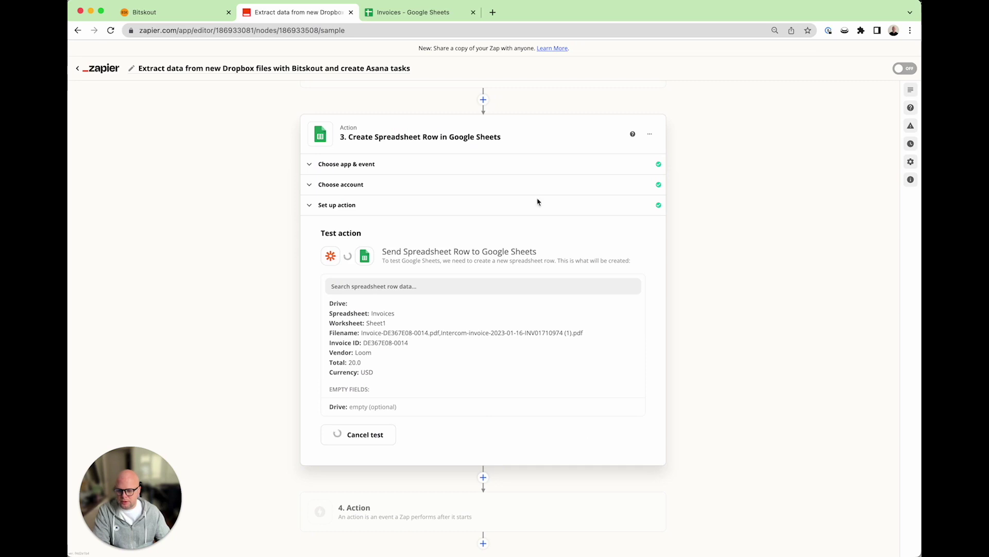
click(449, 13)
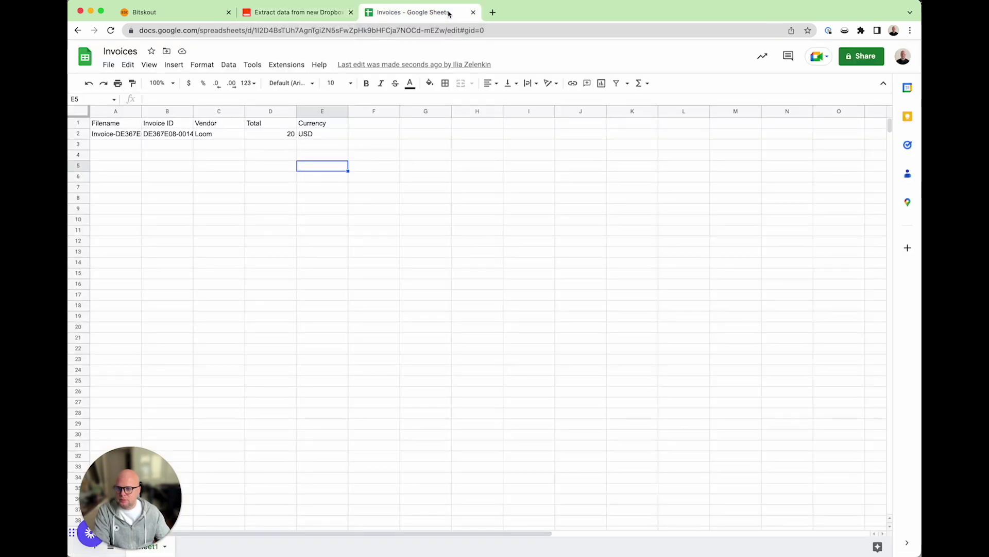
click(299, 12)
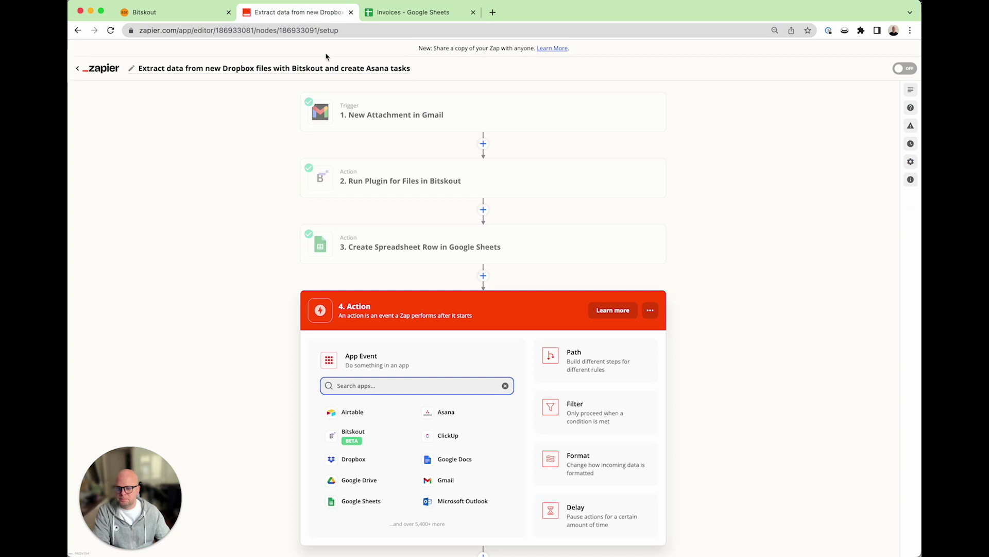
Delete the empty fourth action step from the zap.
click(724, 311)
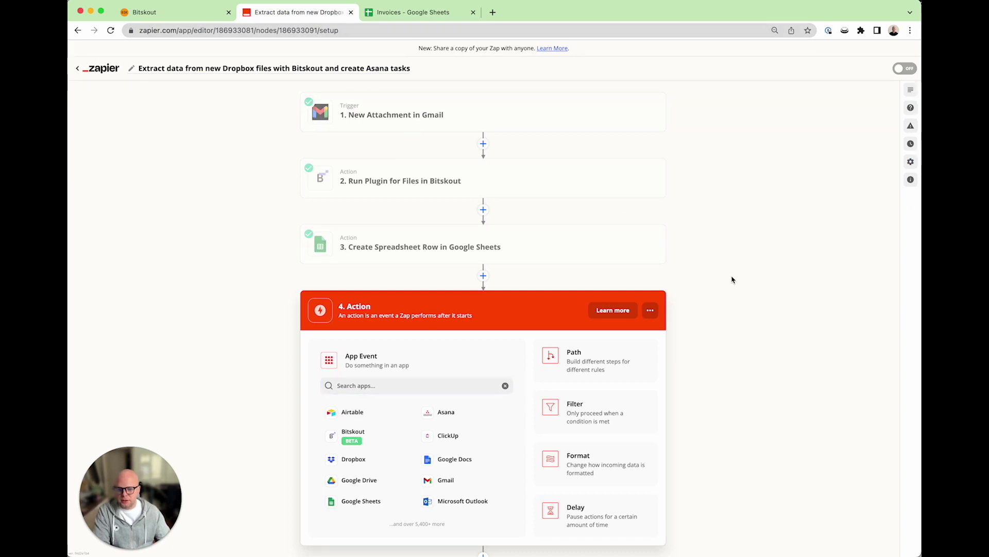
scroll(721, 296, down, 1)
click(651, 296)
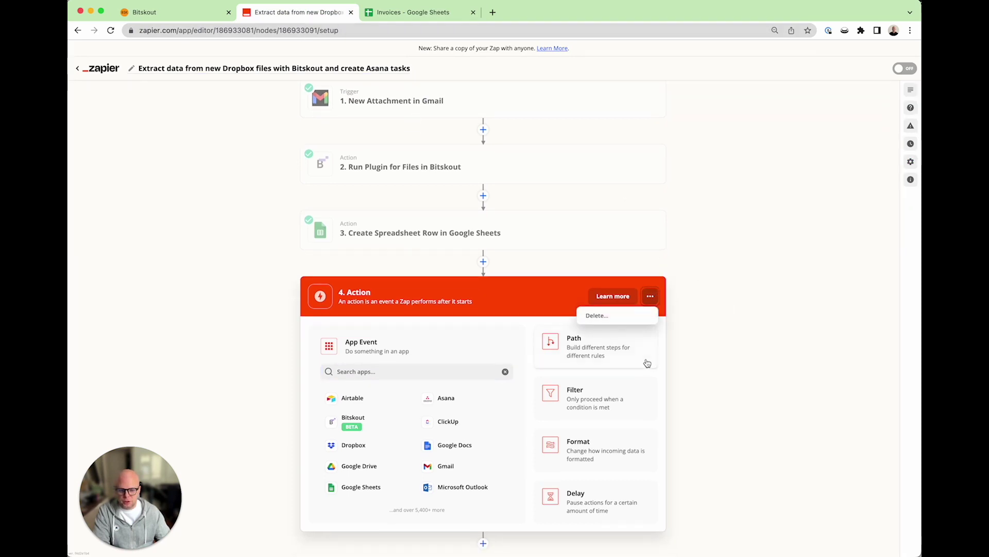
click(612, 315)
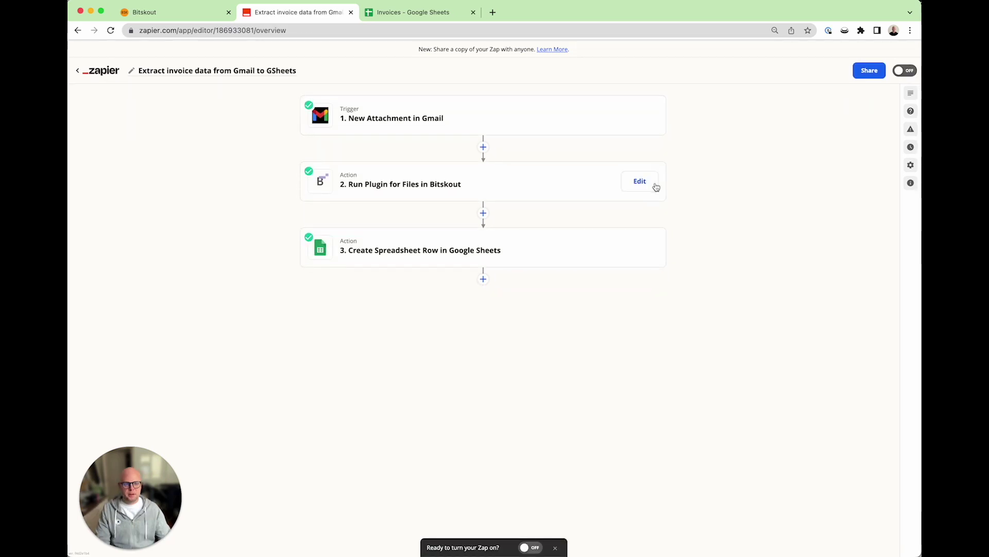